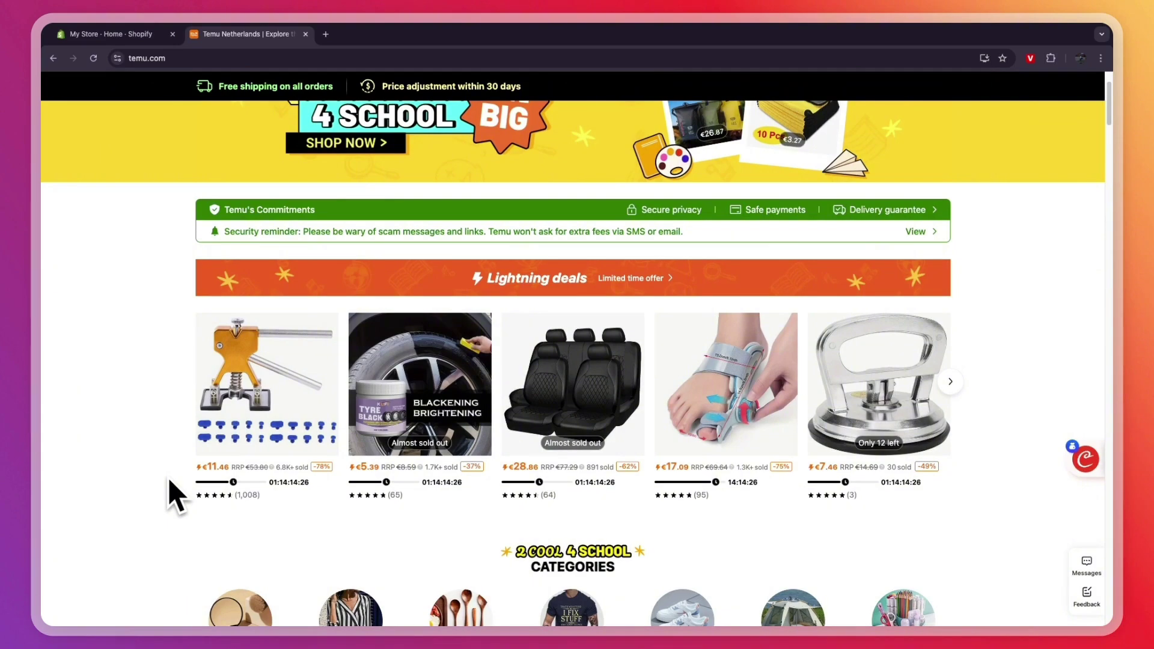
Step: Switch from Temu to the Shopify admin and open the Shopify App Store from the suggested apps
{"action": "scroll", "coordinate": [139, 463], "scroll_direction": "down", "scroll_amount": 5}
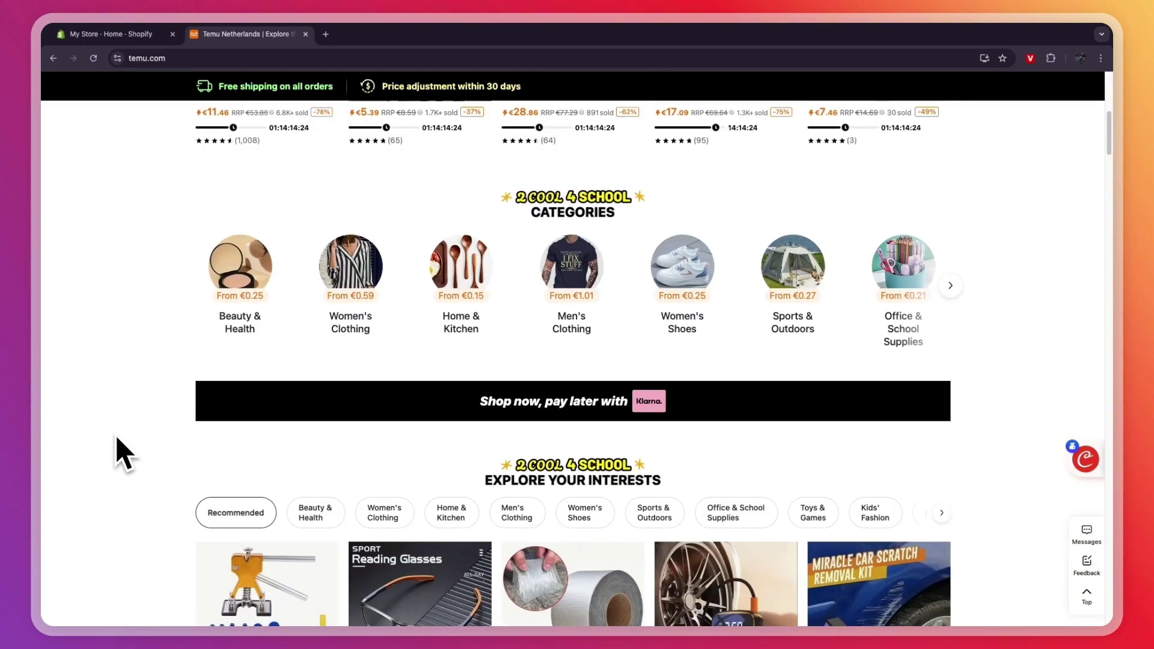
{"action": "scroll", "coordinate": [116, 451], "scroll_direction": "up", "scroll_amount": 3}
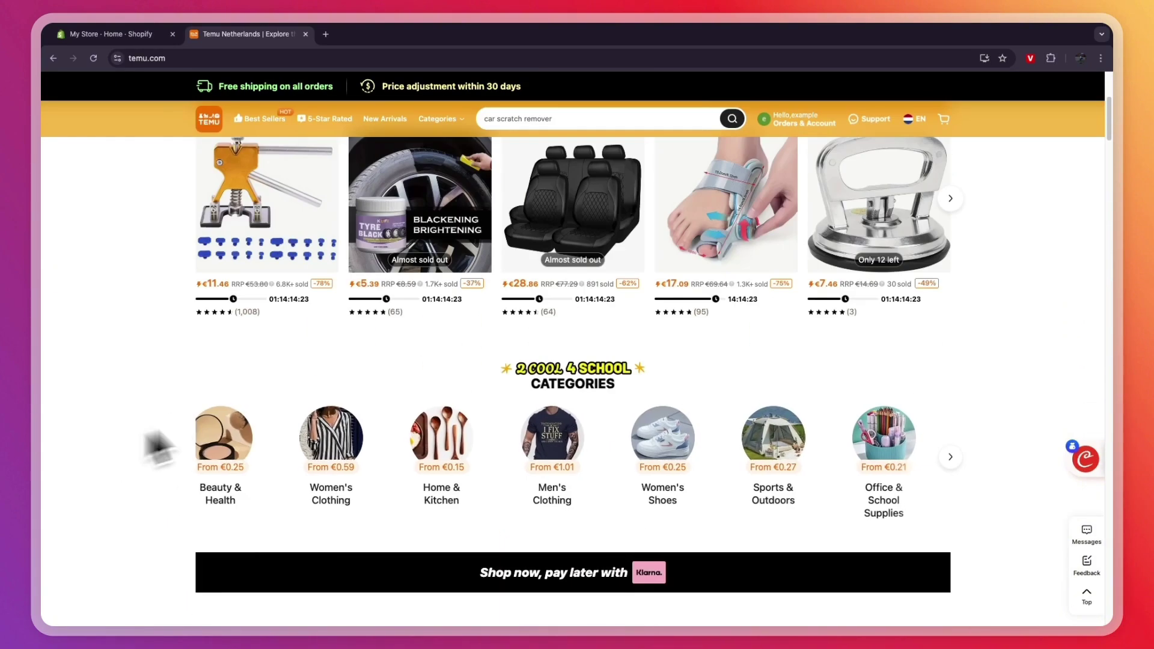
{"action": "left_click", "coordinate": [119, 37]}
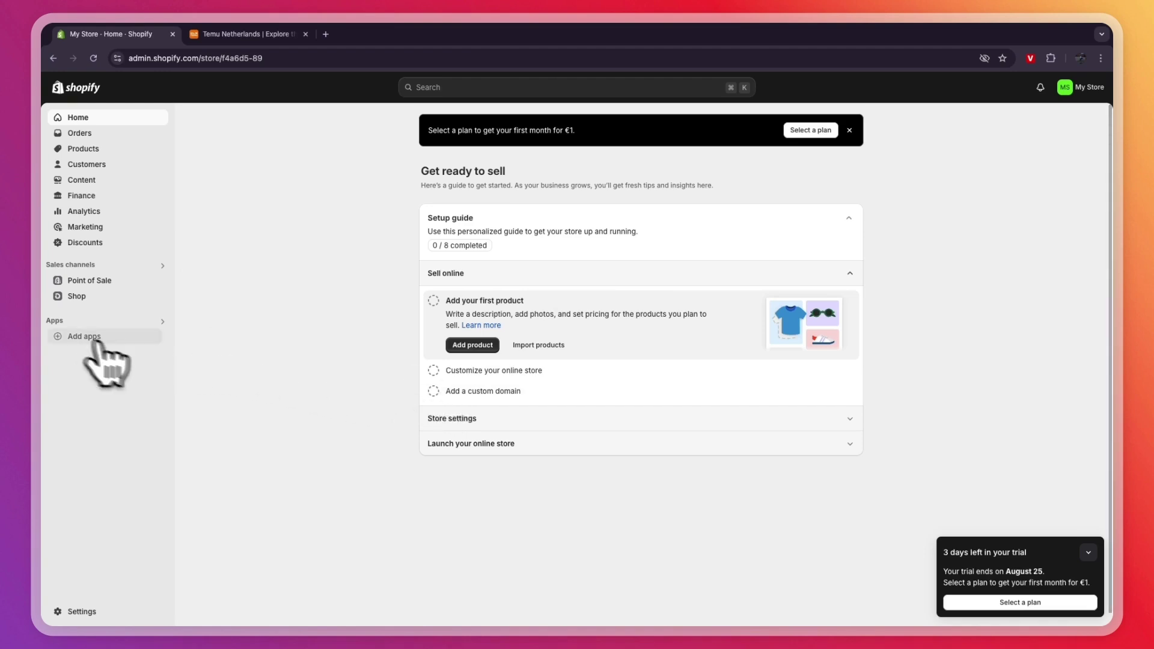
{"action": "left_click", "coordinate": [76, 338]}
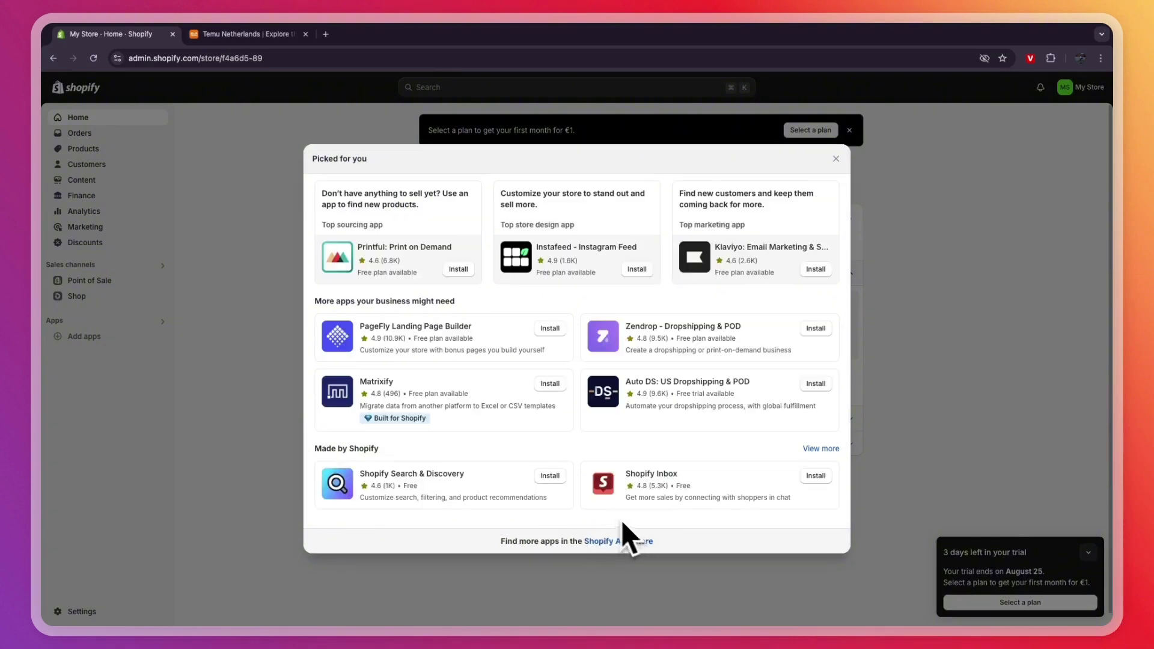
{"action": "left_click", "coordinate": [612, 539]}
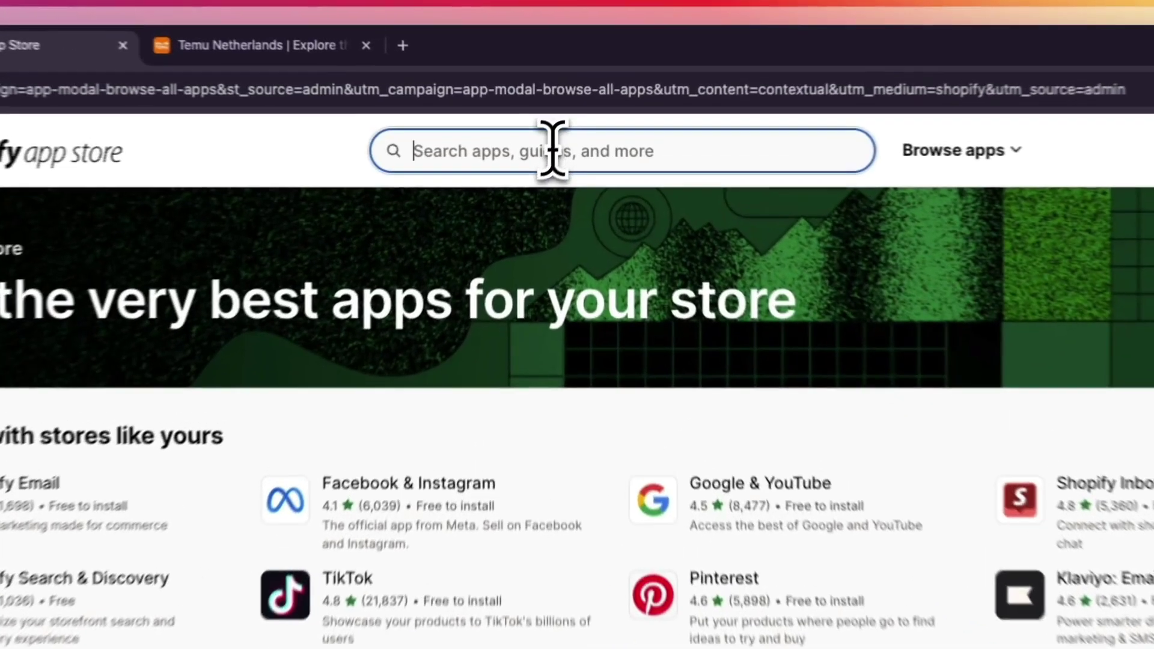
Step: Search the Shopify App Store for "temu"
{"action": "left_click", "coordinate": [539, 92]}
{"action": "type", "text": "temu"}
{"action": "key", "text": "Return"}
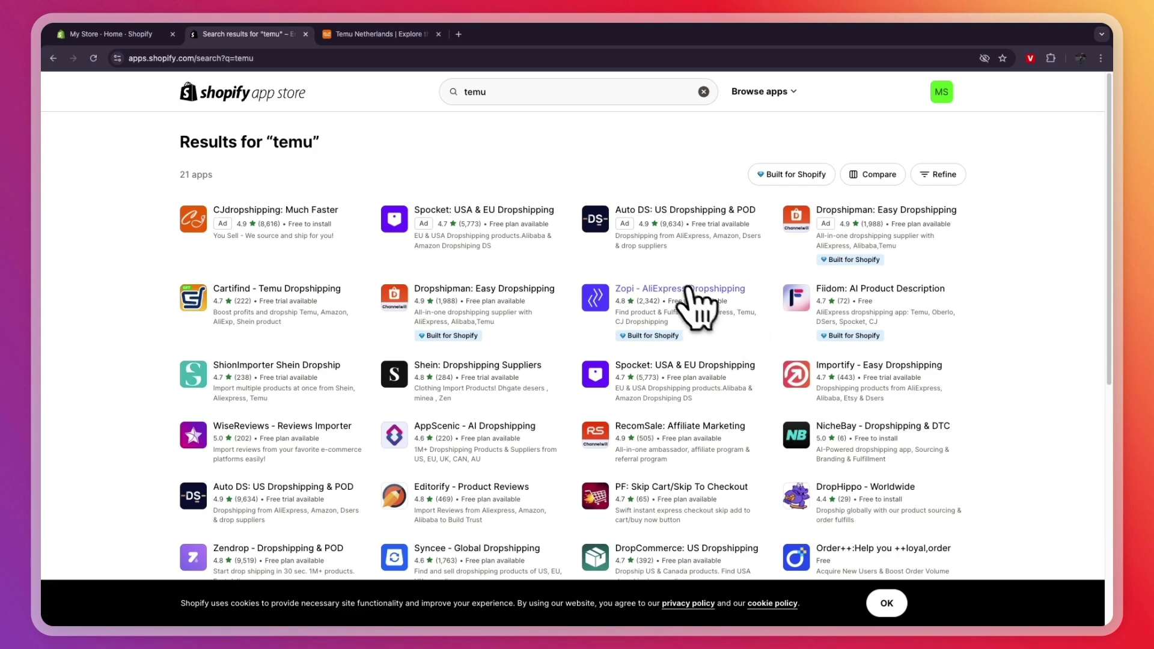
Step: Install the Zopi - AliExpress Dropshipping app on the store and approve its requested data access
{"action": "left_click", "coordinate": [743, 306]}
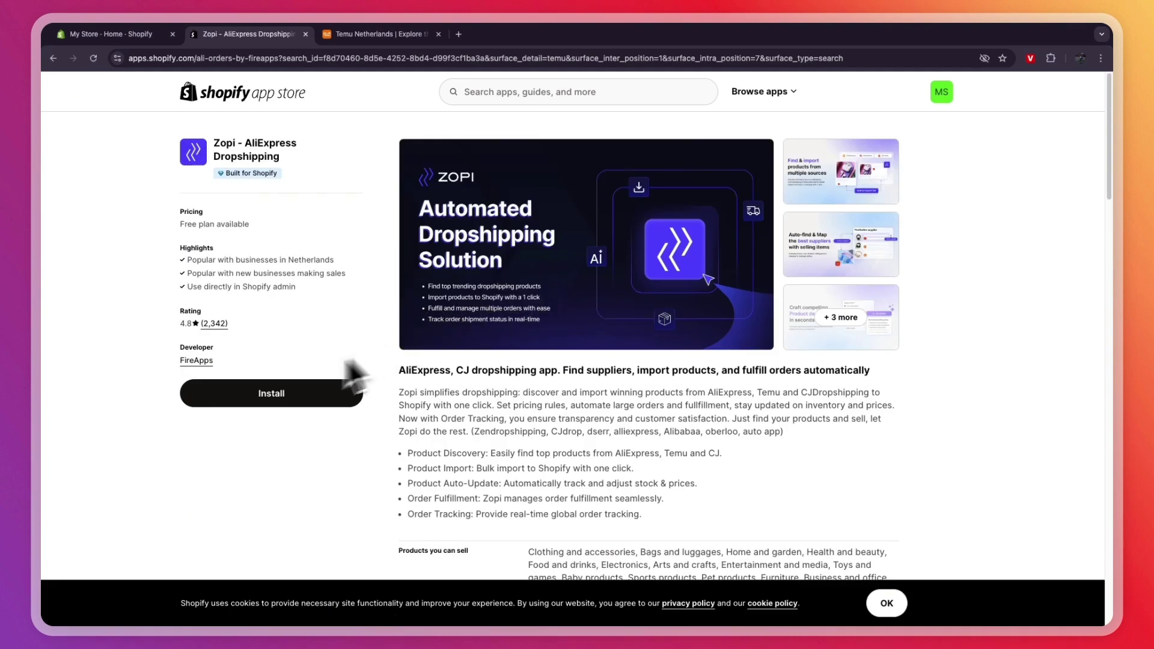
{"action": "left_click", "coordinate": [302, 397]}
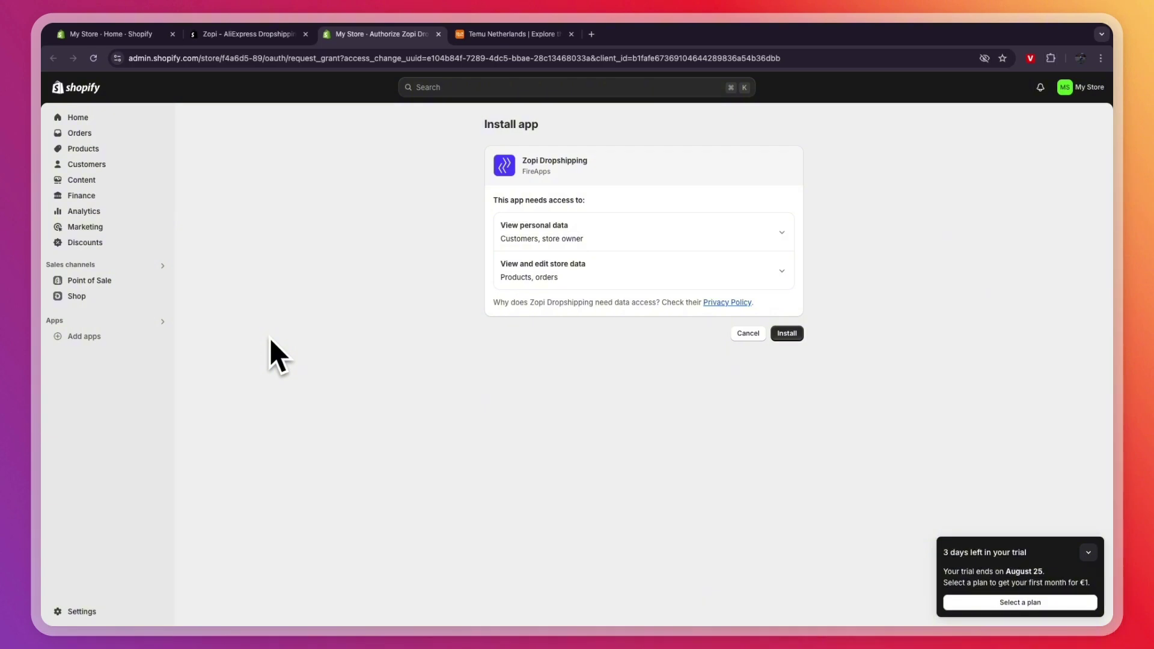
{"action": "left_click", "coordinate": [791, 334]}
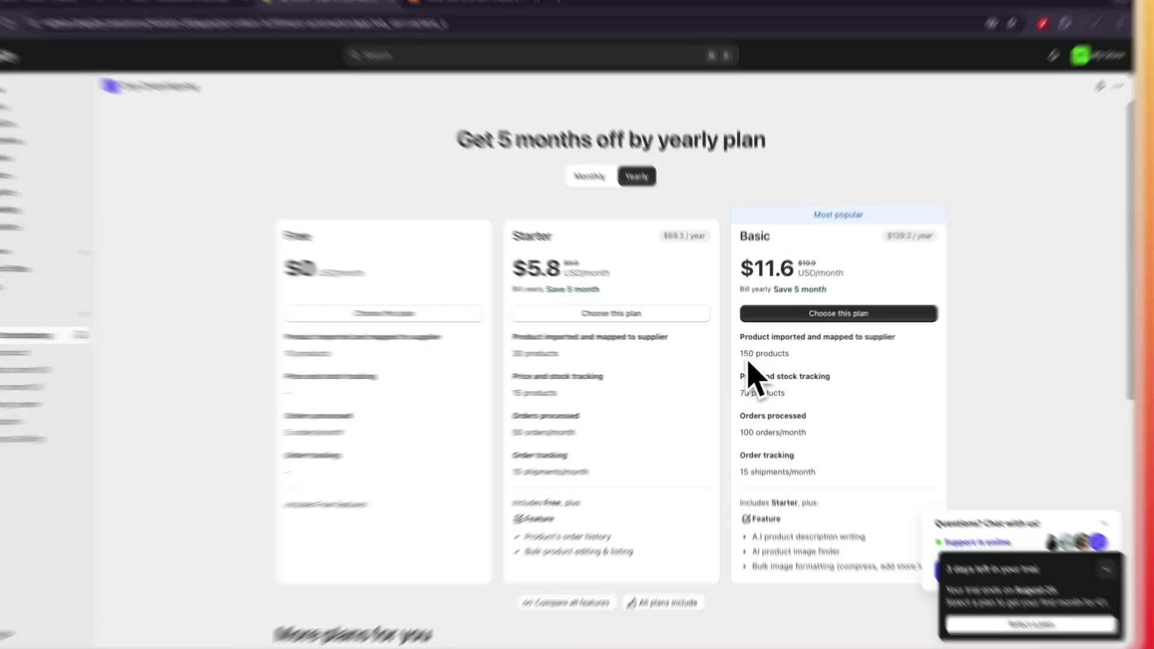
Step: Compare Zopi's yearly plans, examining product, order and tracking limits of Basic and Premium and the Premium price
{"action": "left_click_drag", "start_coordinate": [740, 354], "coordinate": [789, 361]}
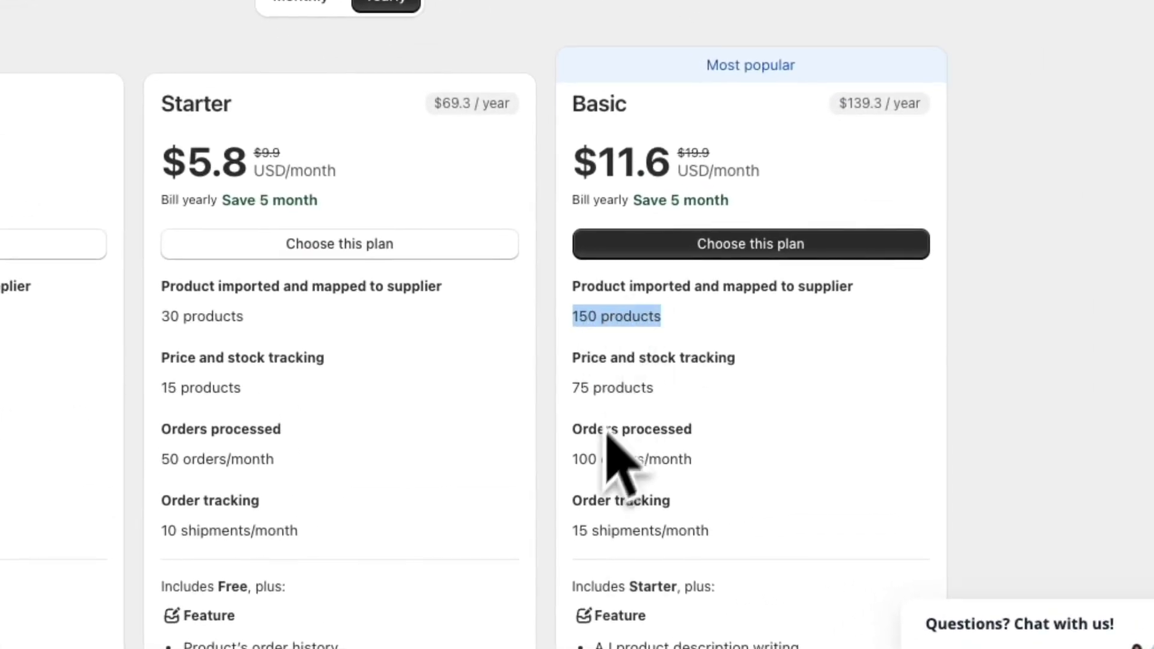
{"action": "left_click_drag", "start_coordinate": [572, 461], "coordinate": [702, 461]}
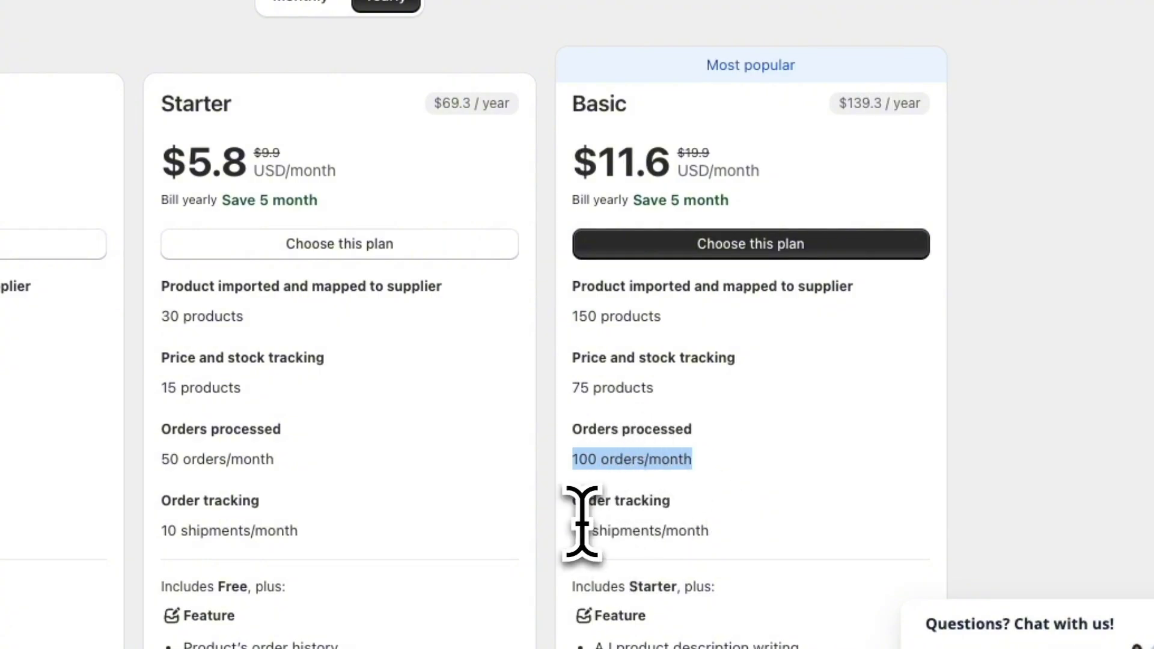
{"action": "left_click_drag", "start_coordinate": [573, 531], "coordinate": [713, 532]}
{"action": "scroll", "coordinate": [775, 490], "scroll_direction": "down", "scroll_amount": 3}
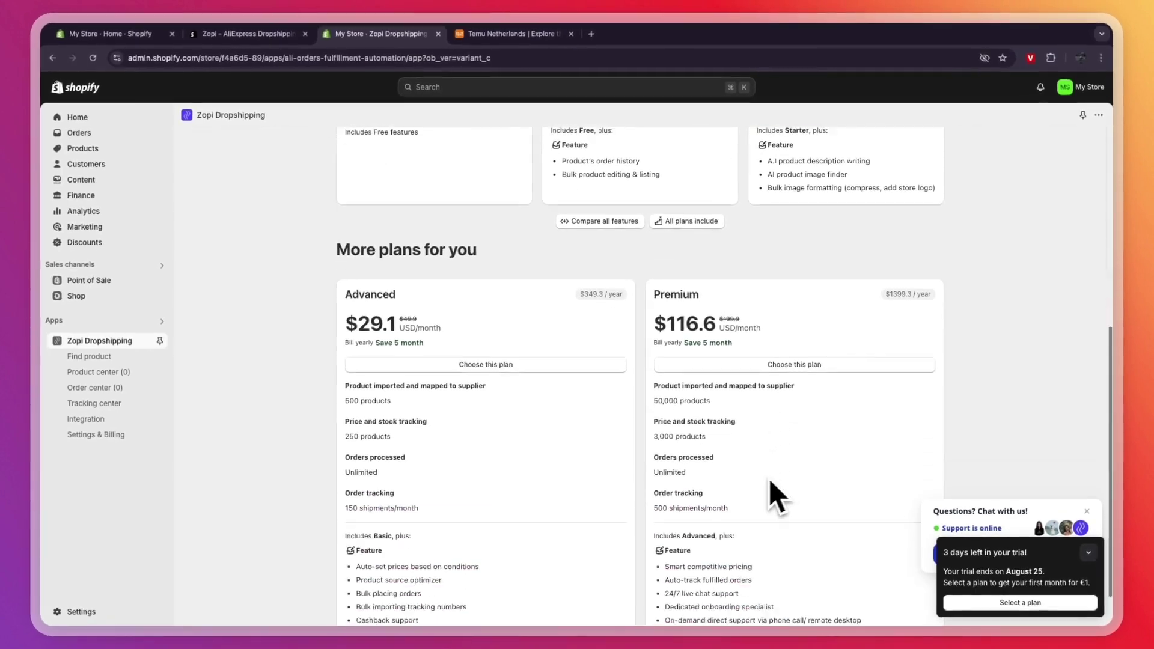
{"action": "scroll", "coordinate": [770, 479], "scroll_direction": "down", "scroll_amount": 2}
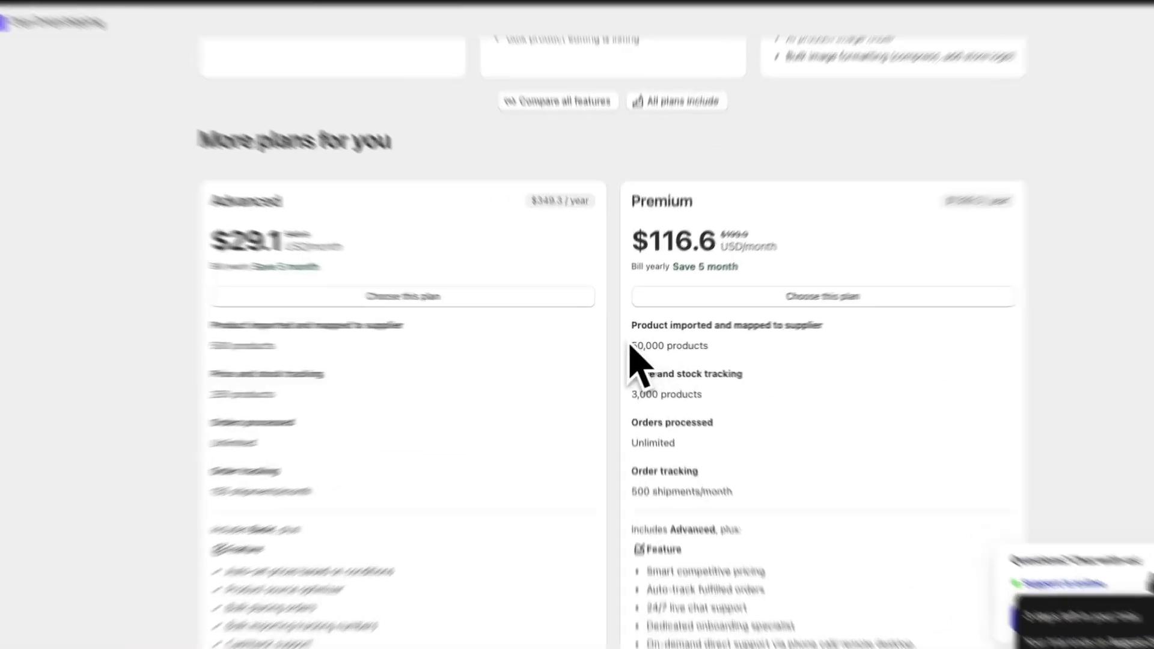
{"action": "left_click_drag", "start_coordinate": [632, 347], "coordinate": [703, 348]}
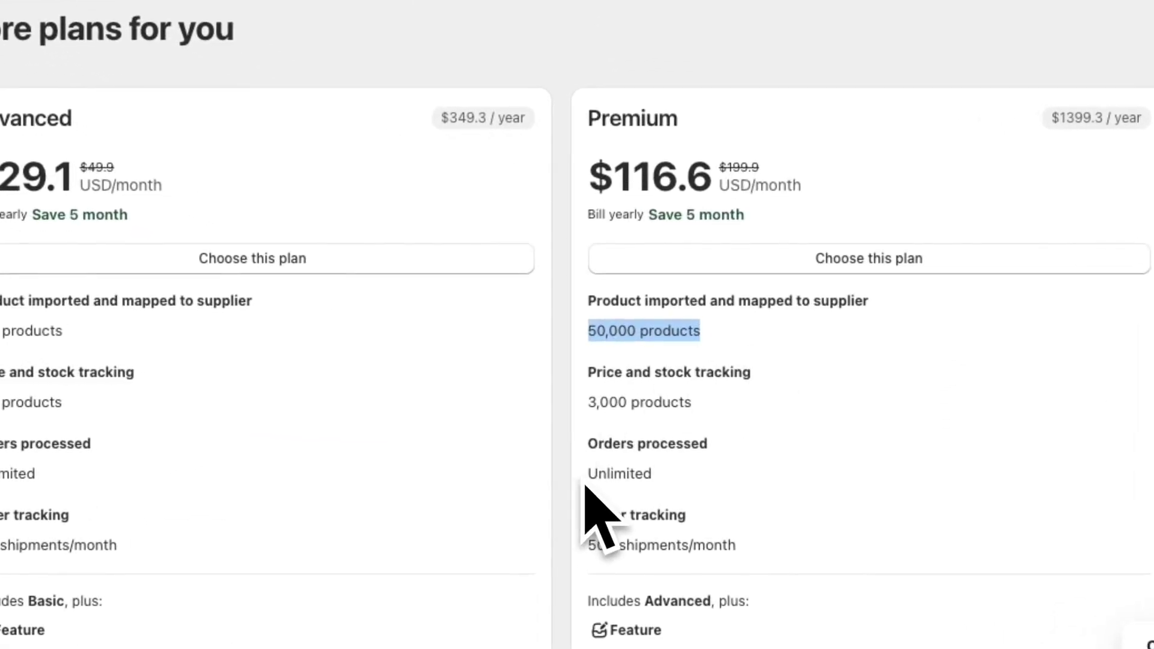
{"action": "left_click_drag", "start_coordinate": [587, 474], "coordinate": [660, 481]}
{"action": "left_click_drag", "start_coordinate": [589, 545], "coordinate": [746, 568]}
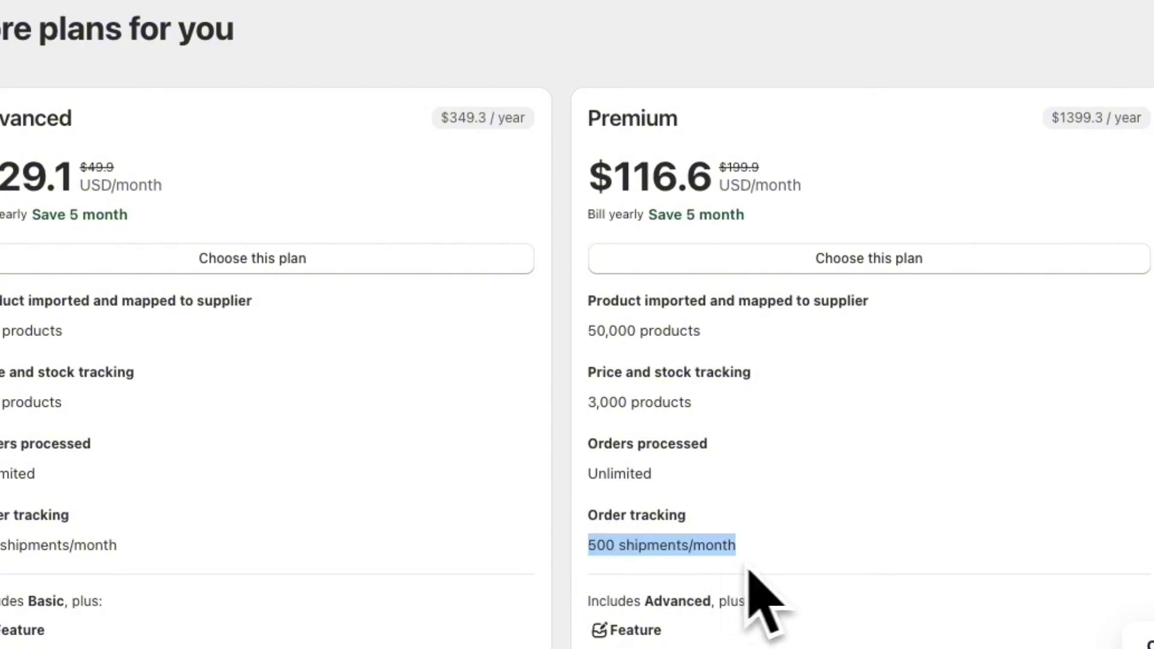
{"action": "left_click_drag", "start_coordinate": [652, 174], "coordinate": [711, 179]}
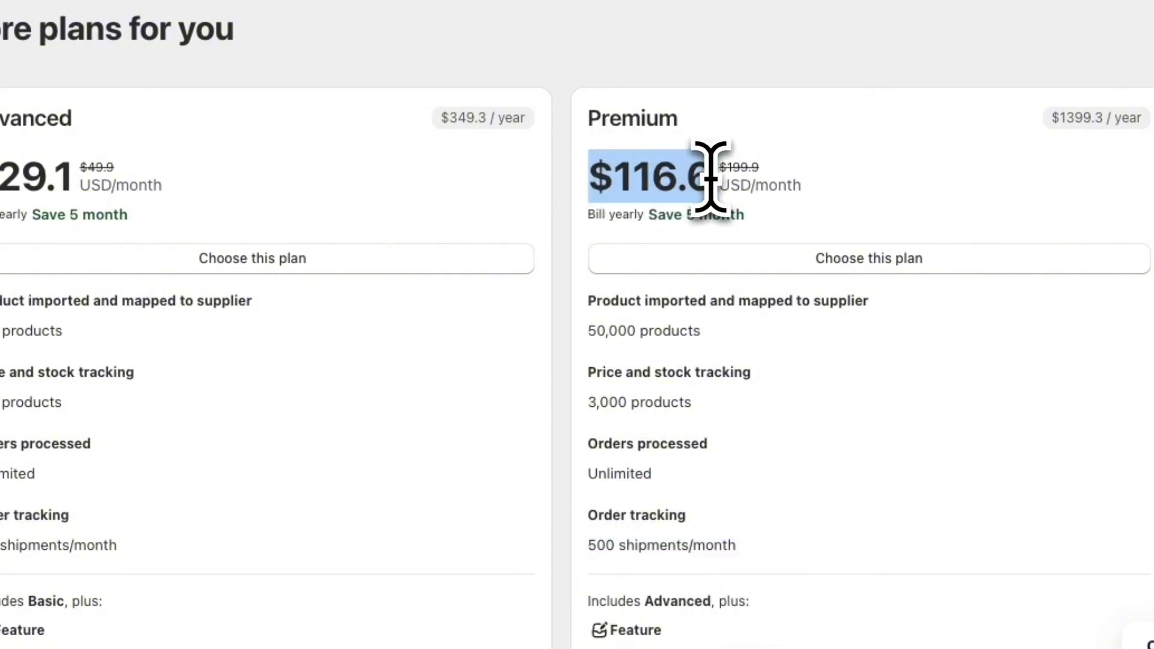
{"action": "scroll", "coordinate": [594, 343], "scroll_direction": "up", "scroll_amount": 10}
{"action": "scroll", "coordinate": [604, 331], "scroll_direction": "down", "scroll_amount": 3}
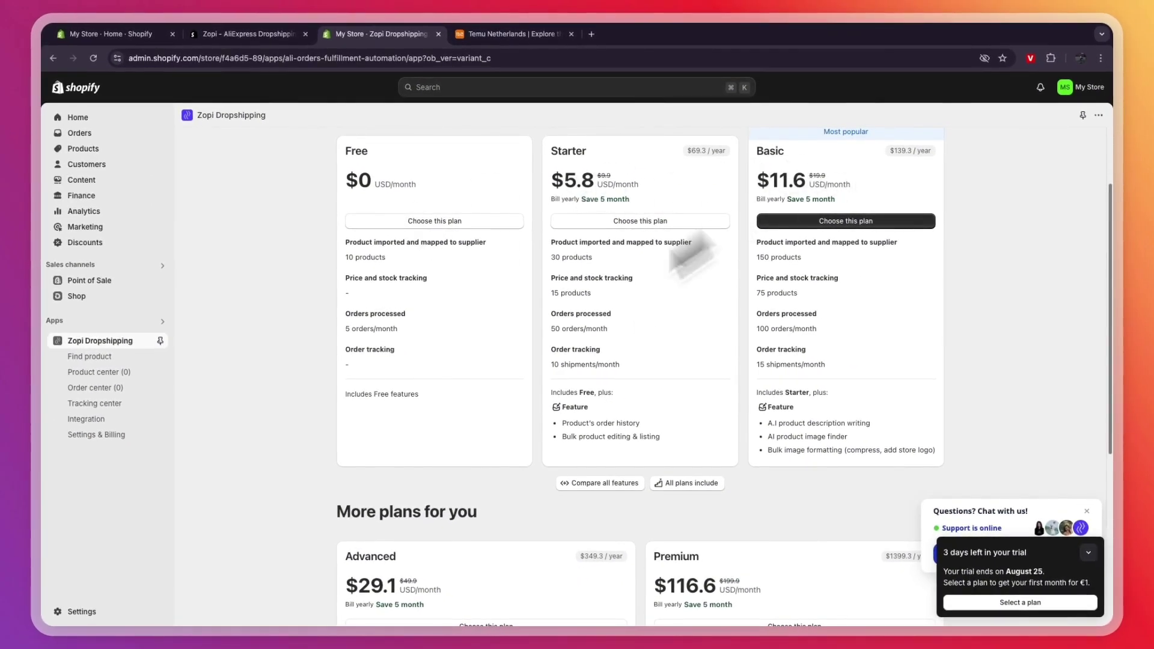
{"action": "scroll", "coordinate": [733, 319], "scroll_direction": "down", "scroll_amount": 3}
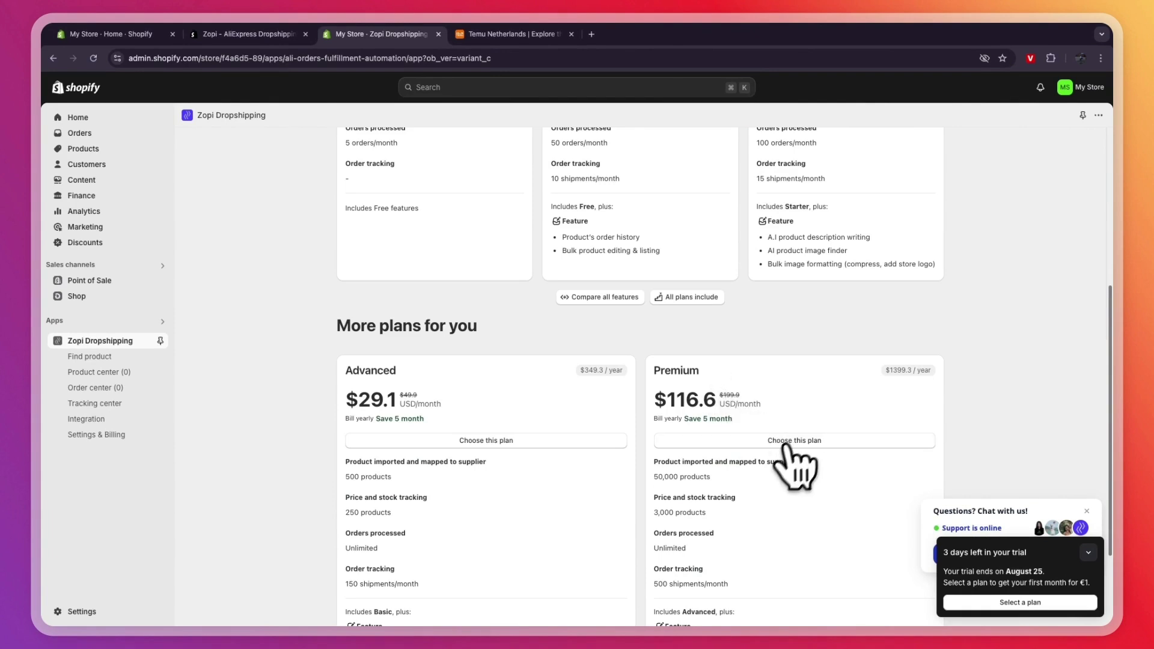
Step: Choose Zopi's Free plan and start product import from the quick-start guide
{"action": "scroll", "coordinate": [667, 414], "scroll_direction": "up", "scroll_amount": 4}
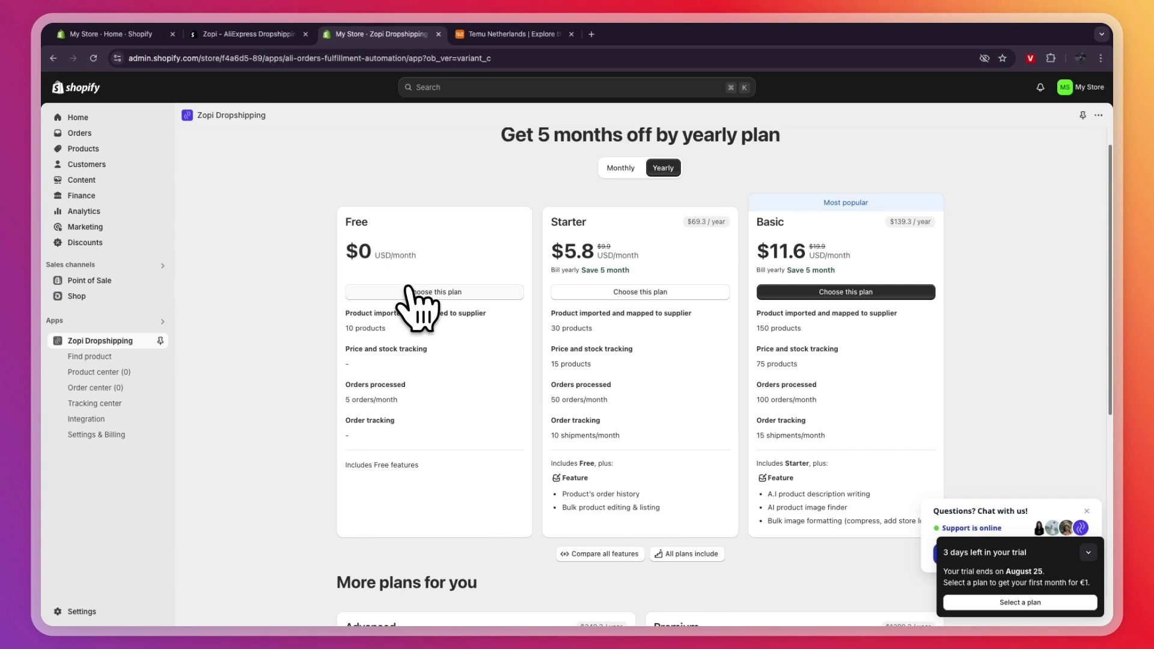
{"action": "left_click", "coordinate": [410, 291]}
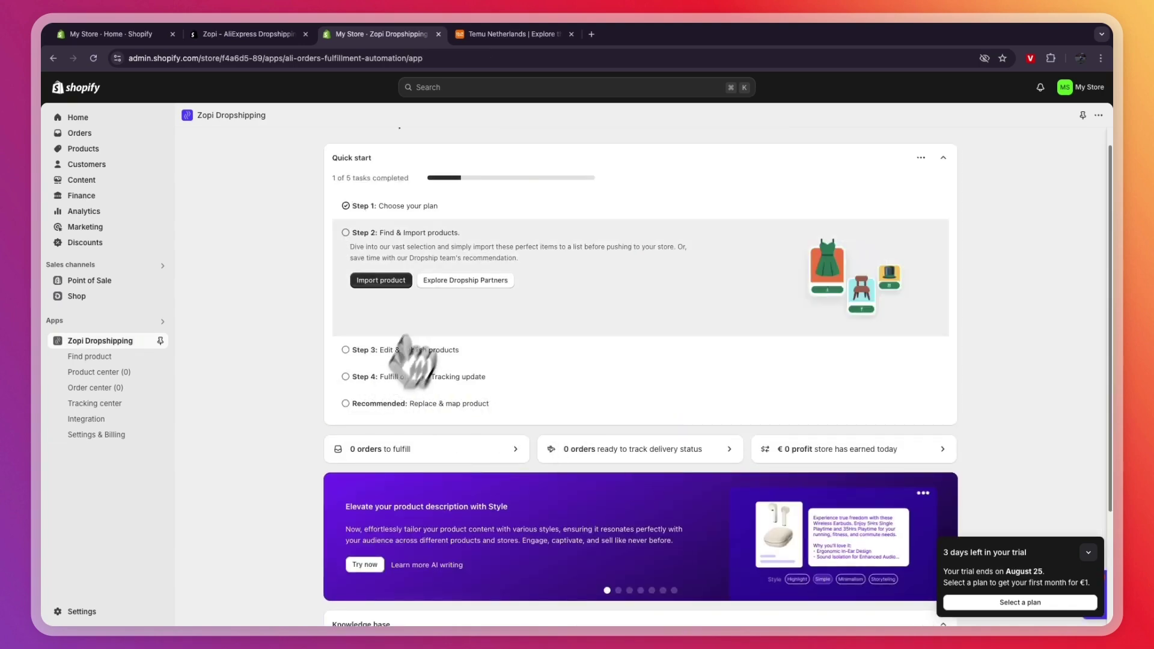
{"action": "left_click", "coordinate": [381, 282]}
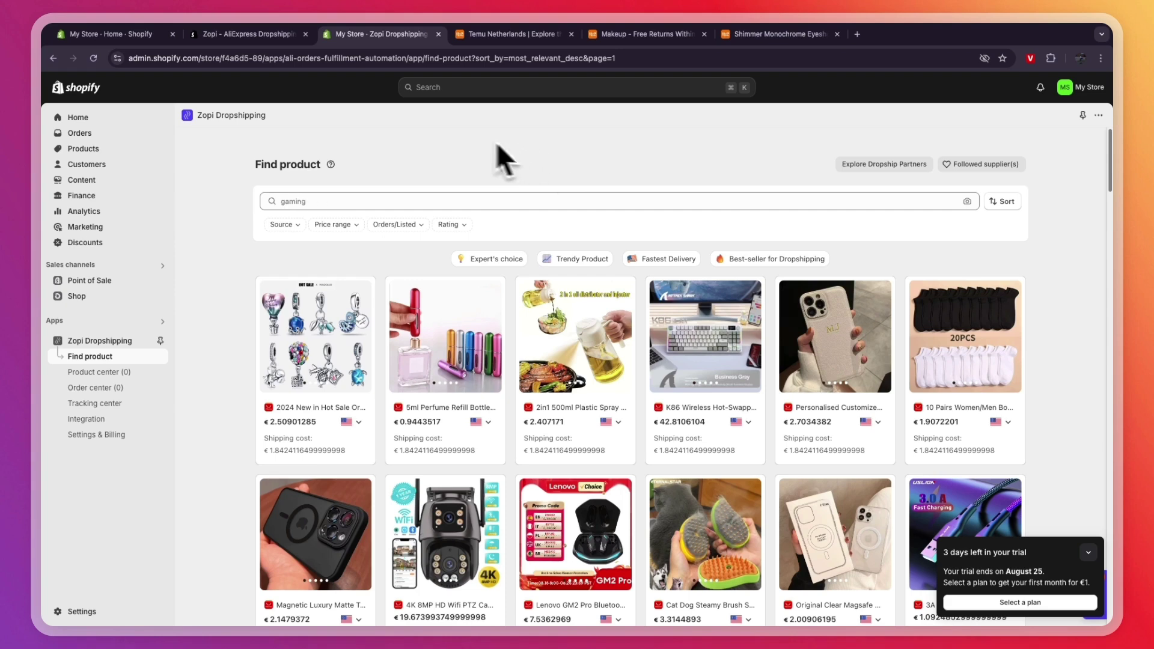
Step: Pick Temu as the product source and continue to the Temu website
{"action": "left_click", "coordinate": [278, 224]}
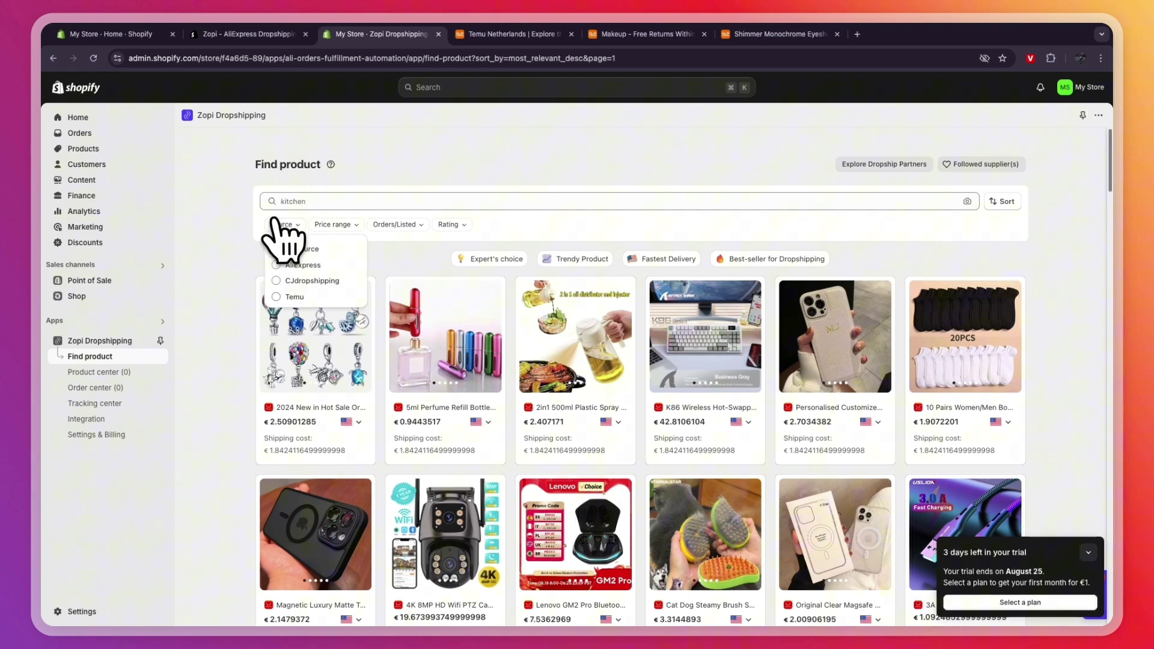
{"action": "left_click", "coordinate": [294, 297]}
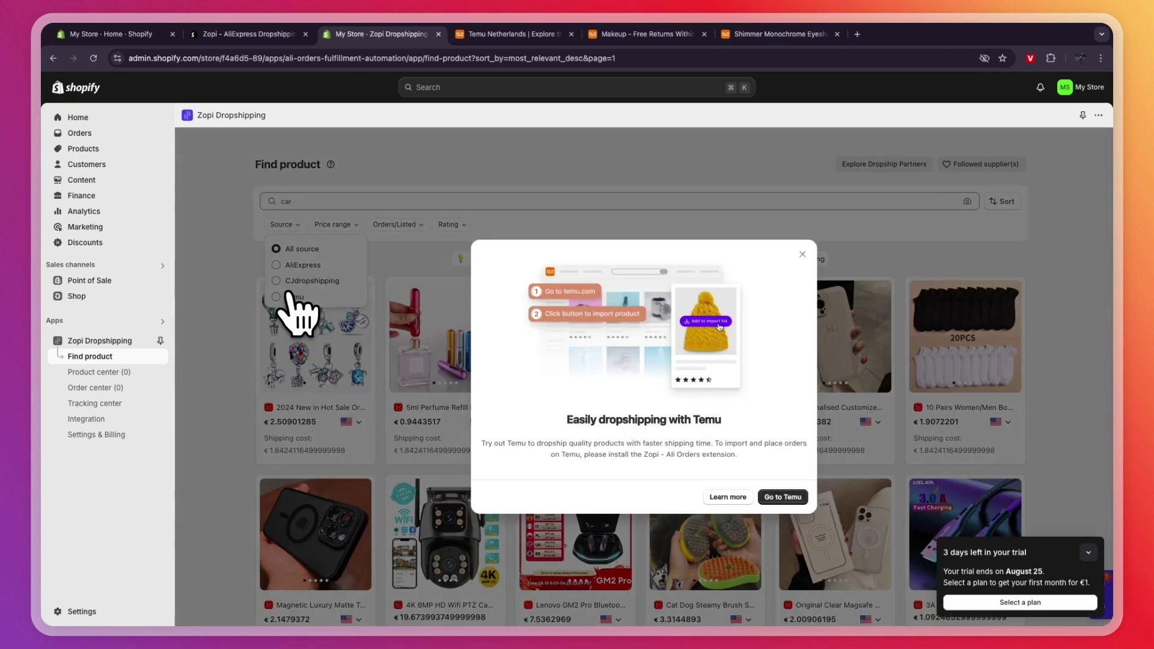
{"action": "left_click", "coordinate": [787, 497]}
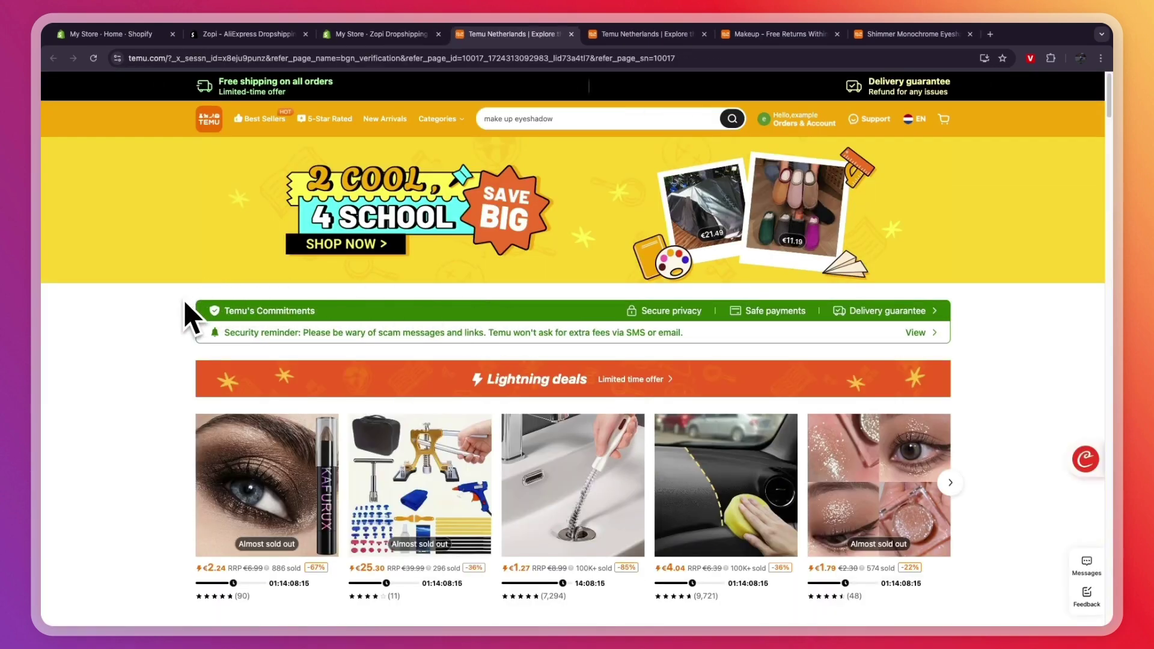
Step: Add the Multi-Purpose Car Restoration Wax from Temu's Lightning deals to the Zopi import list
{"action": "scroll", "coordinate": [171, 314], "scroll_direction": "down", "scroll_amount": 2}
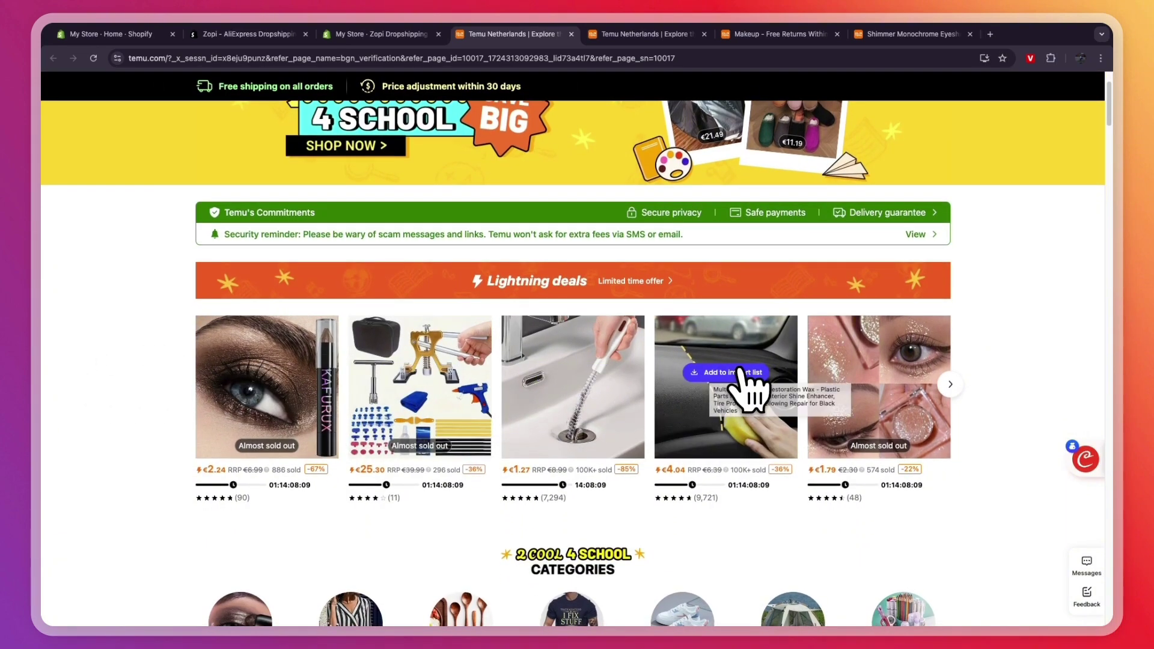
{"action": "scroll", "coordinate": [746, 391], "scroll_direction": "up", "scroll_amount": 2}
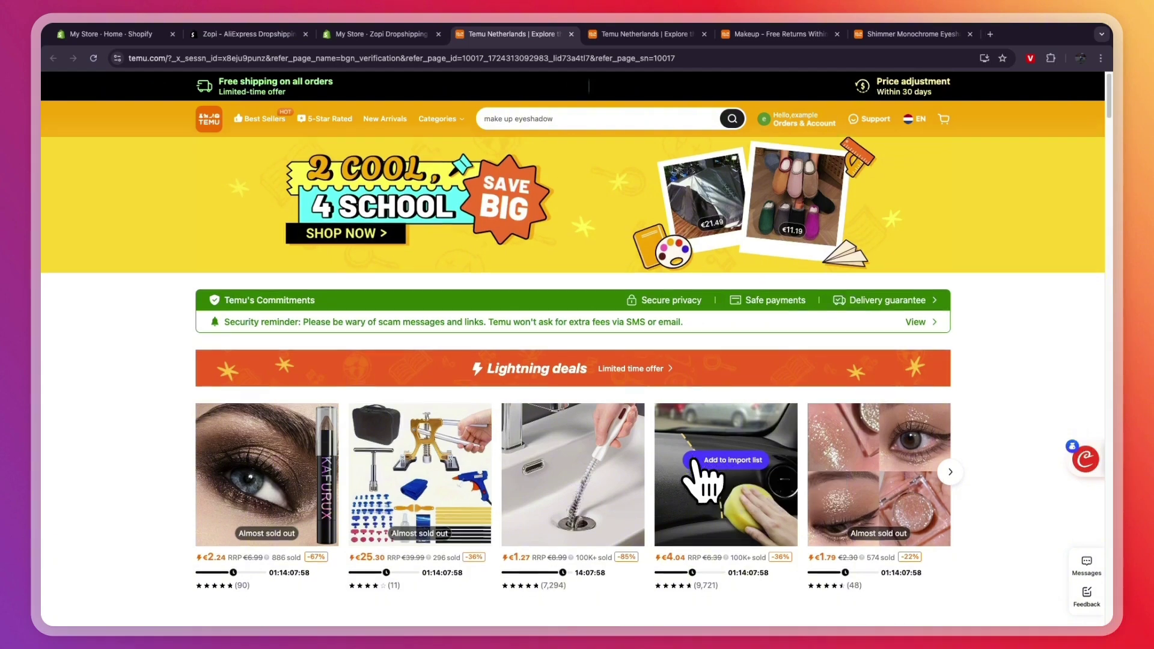
{"action": "scroll", "coordinate": [704, 484], "scroll_direction": "down", "scroll_amount": 2}
{"action": "scroll", "coordinate": [274, 373], "scroll_direction": "down", "scroll_amount": 1}
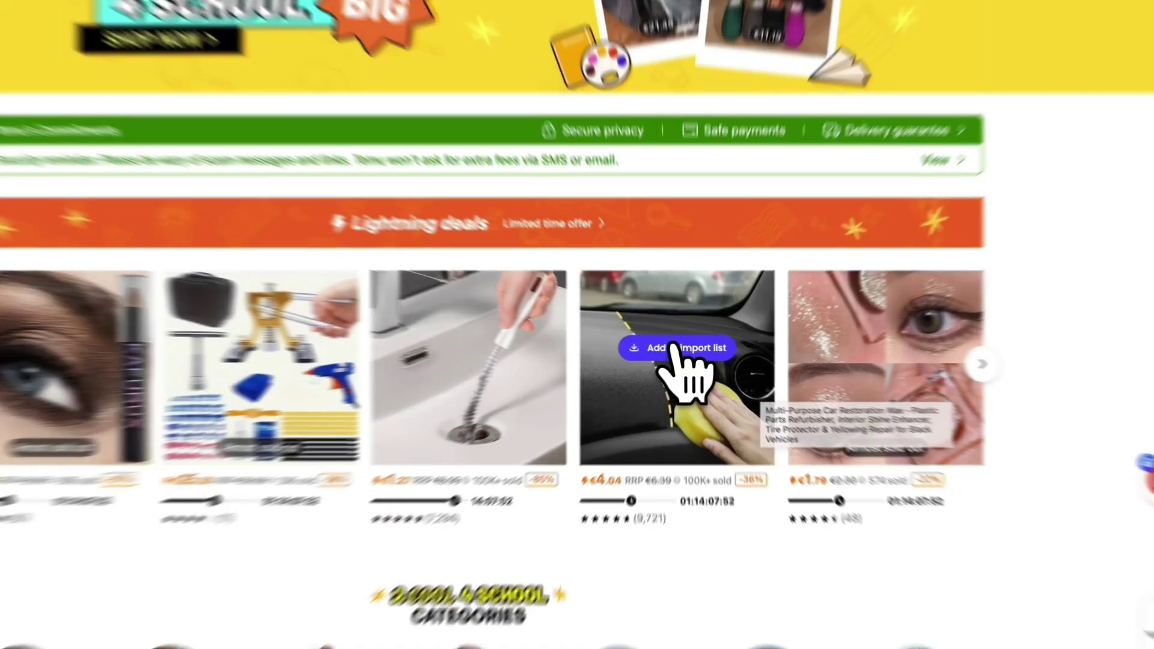
{"action": "left_click", "coordinate": [735, 362]}
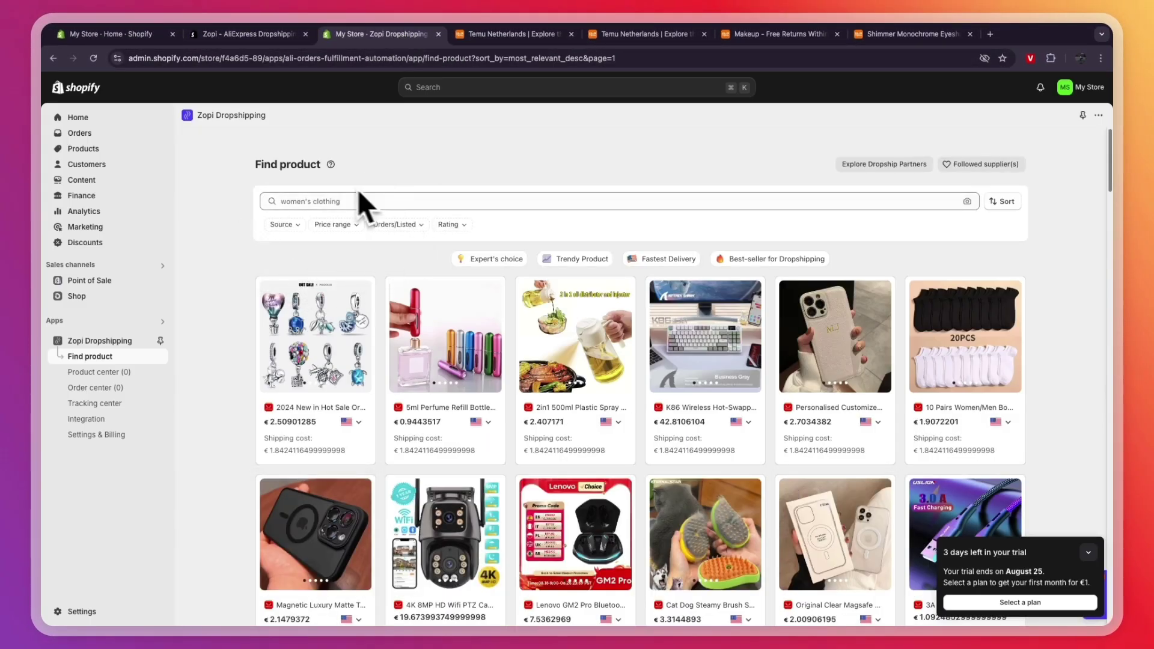
{"action": "left_click", "coordinate": [352, 193]}
{"action": "key", "text": "ctrl+a"}
{"action": "key", "text": "BackSpace"}
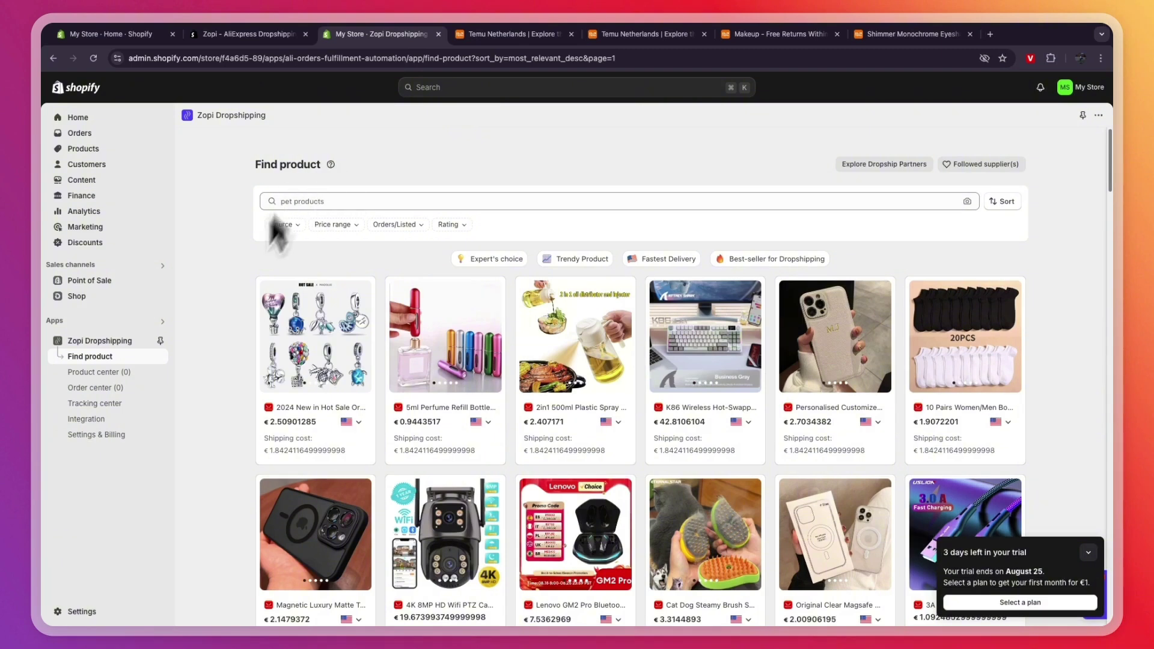
Step: Open Zopi's product center and show the selling price options of the imported Multi-Purpose Car Restoration product
{"action": "left_click", "coordinate": [102, 372]}
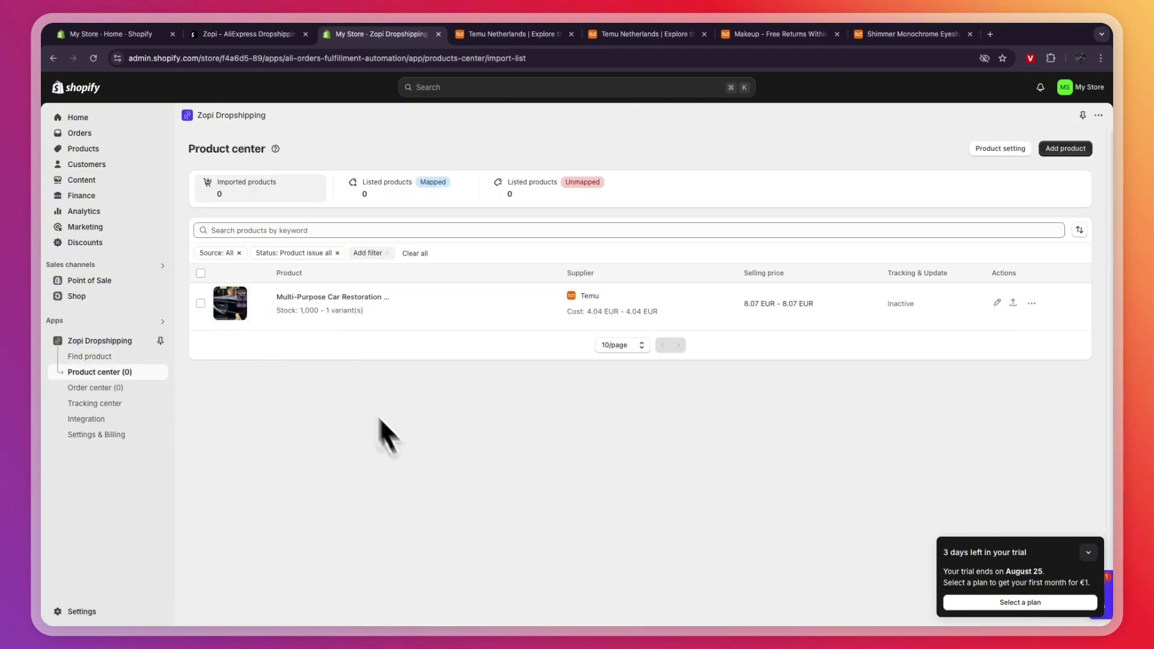
{"action": "mouse_move", "coordinate": [292, 303]}
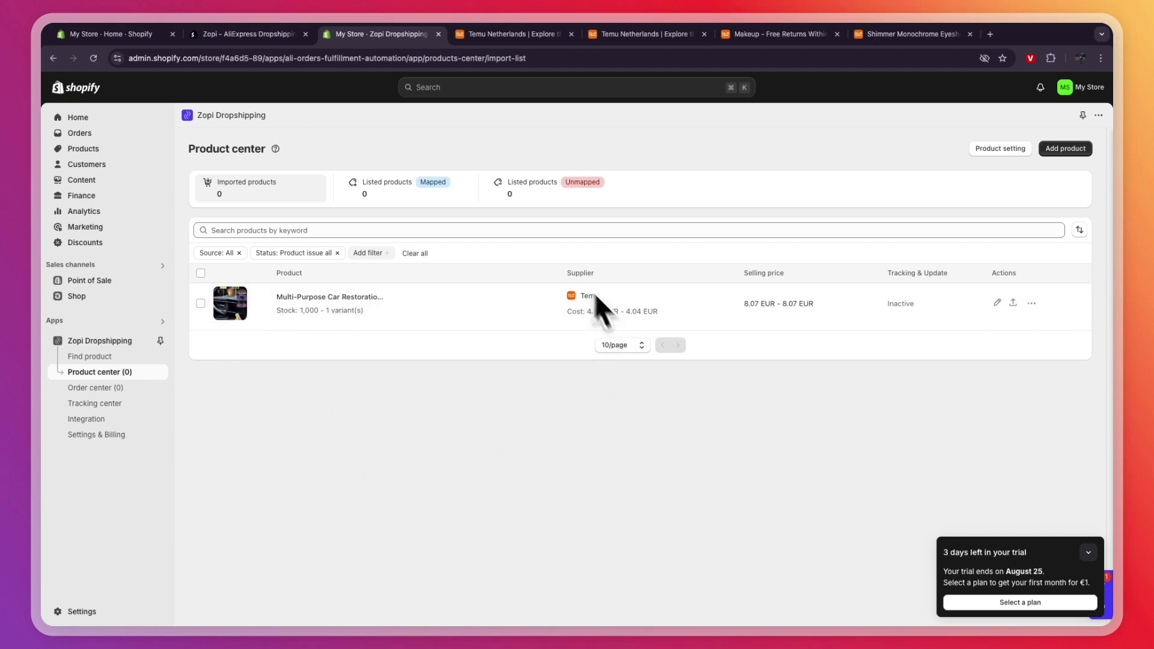
{"action": "mouse_move", "coordinate": [571, 314]}
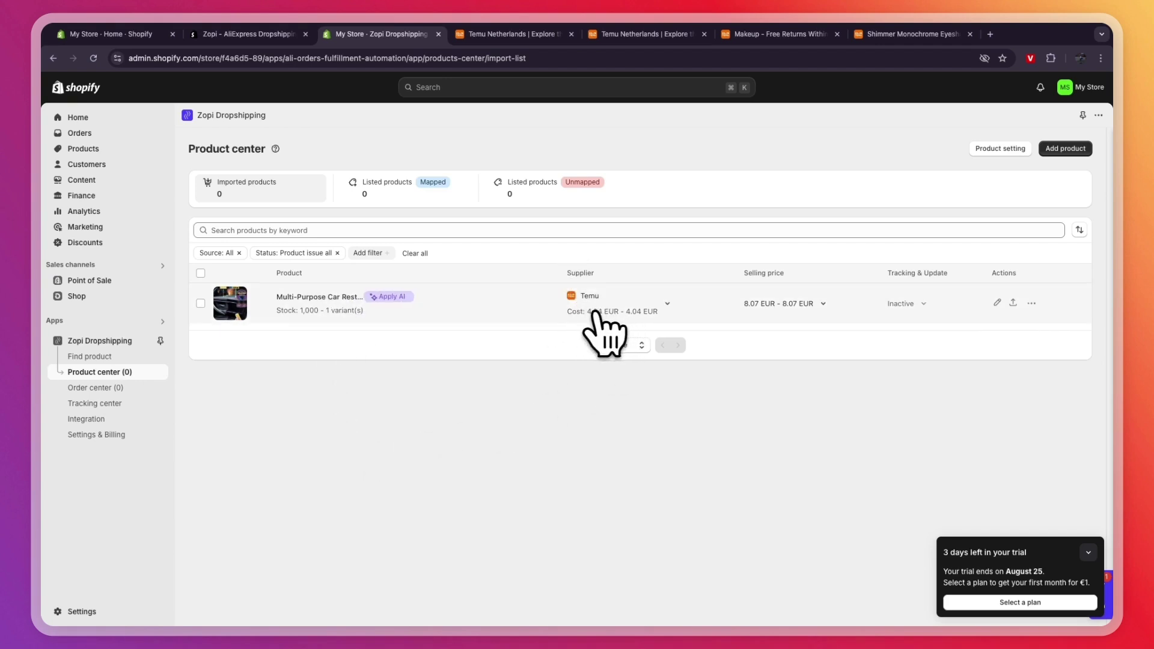
{"action": "mouse_move", "coordinate": [755, 304]}
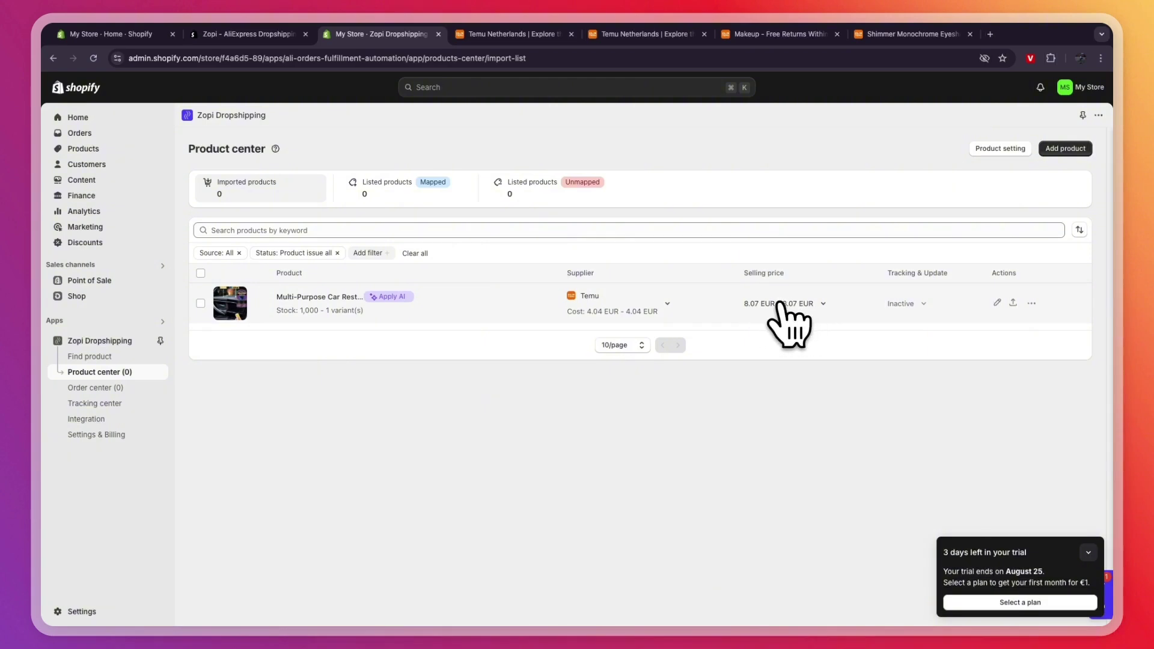
{"action": "left_click", "coordinate": [818, 301]}
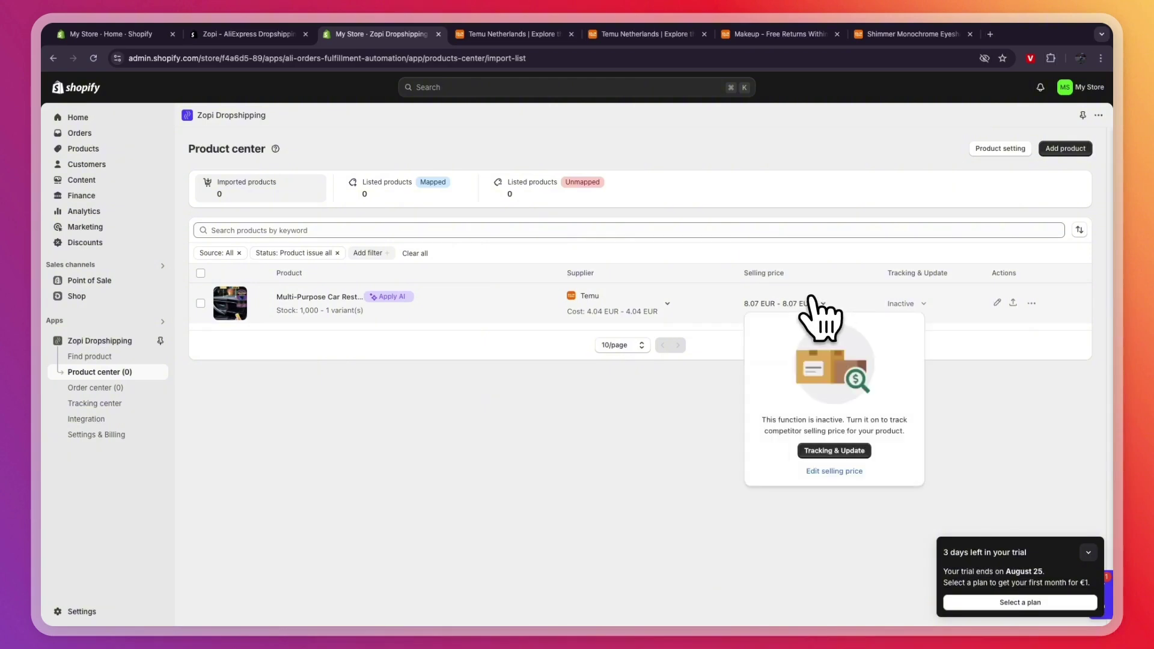
{"action": "left_click", "coordinate": [813, 297]}
{"action": "left_click", "coordinate": [808, 301]}
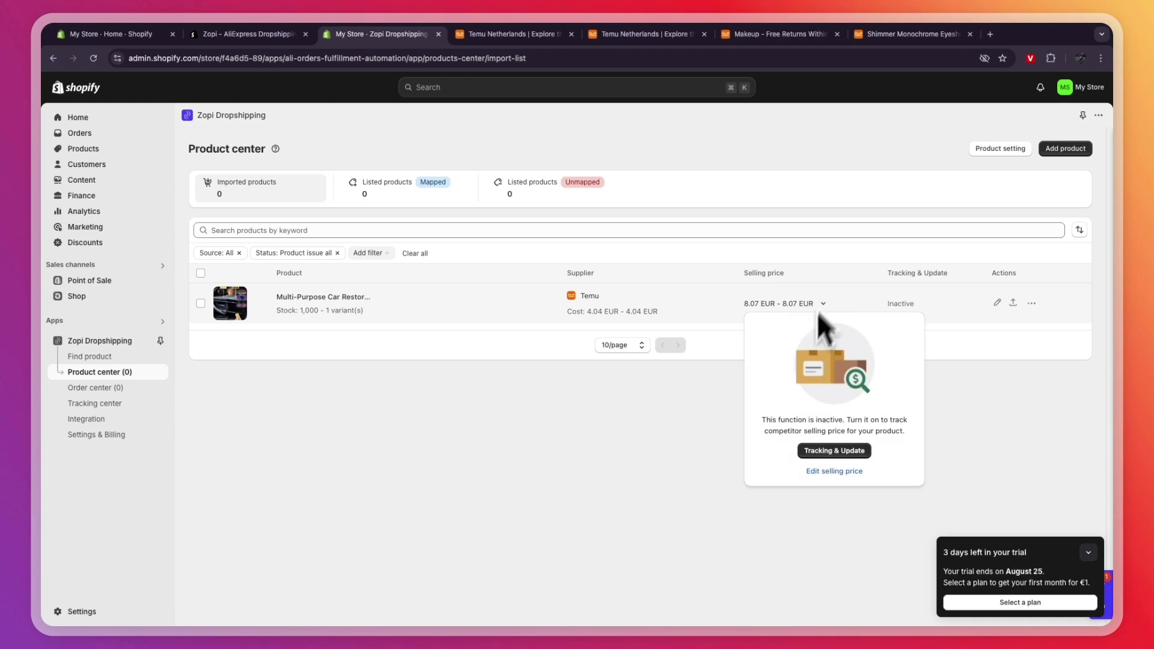
Step: Set the 100ml variant's selling price to 9.99 EUR, enable its compare-at price at 11.99 EUR, and save
{"action": "left_click", "coordinate": [828, 475]}
{"action": "left_click", "coordinate": [692, 247]}
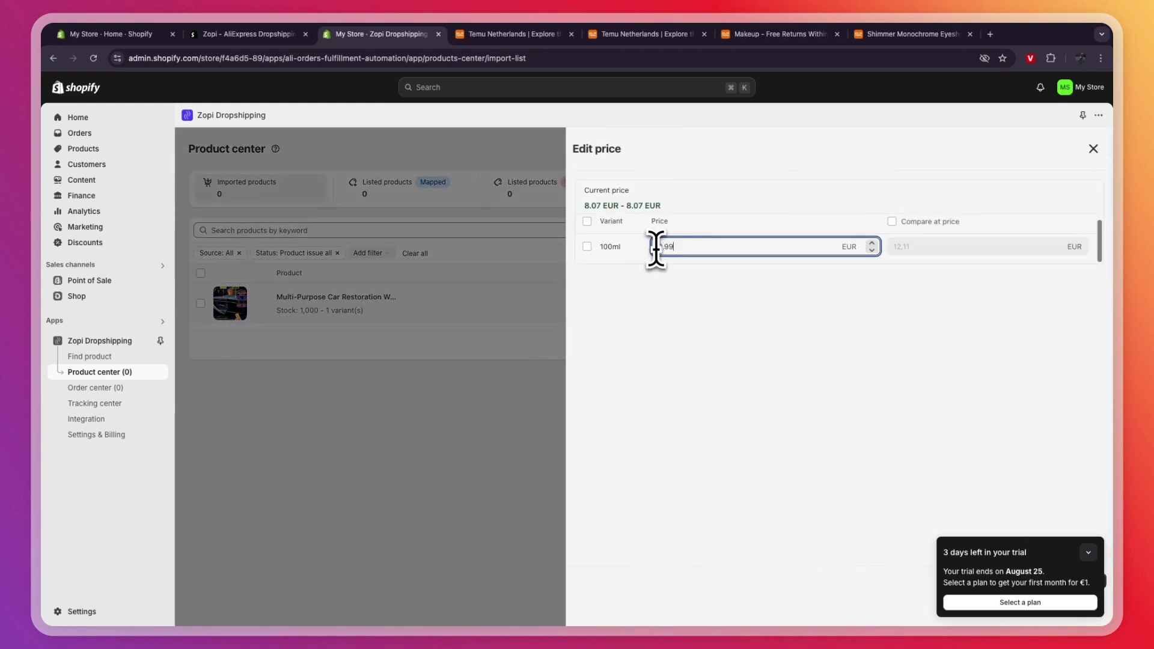
{"action": "left_click", "coordinate": [893, 221]}
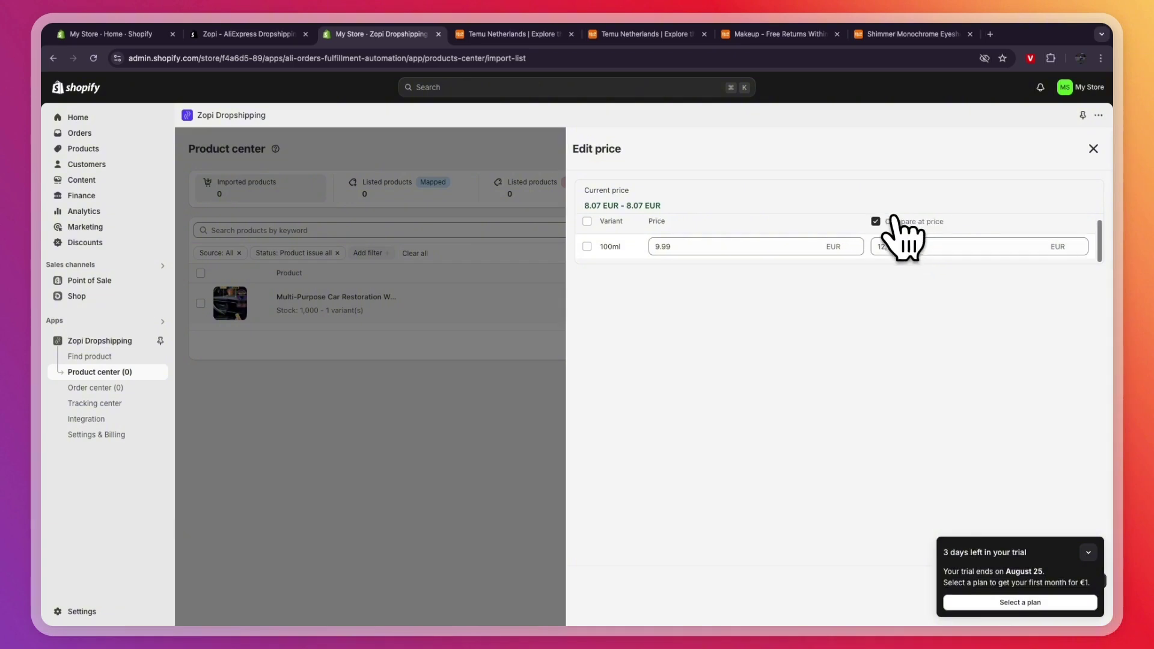
{"action": "double_click", "coordinate": [881, 245]}
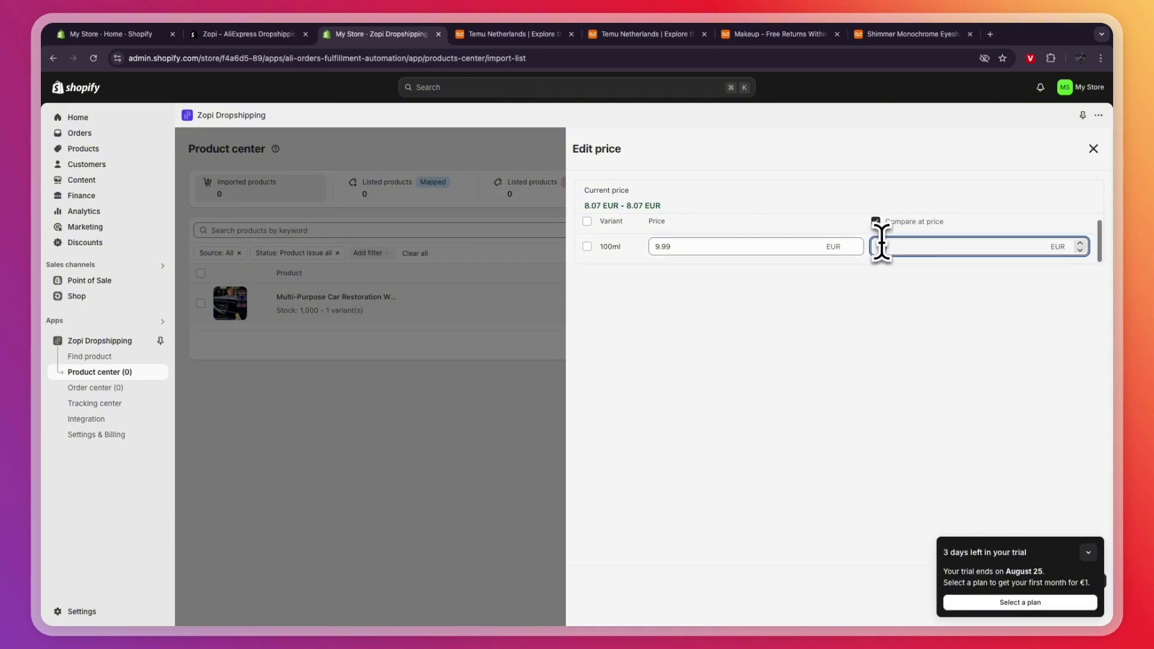
{"action": "left_click", "coordinate": [1088, 552]}
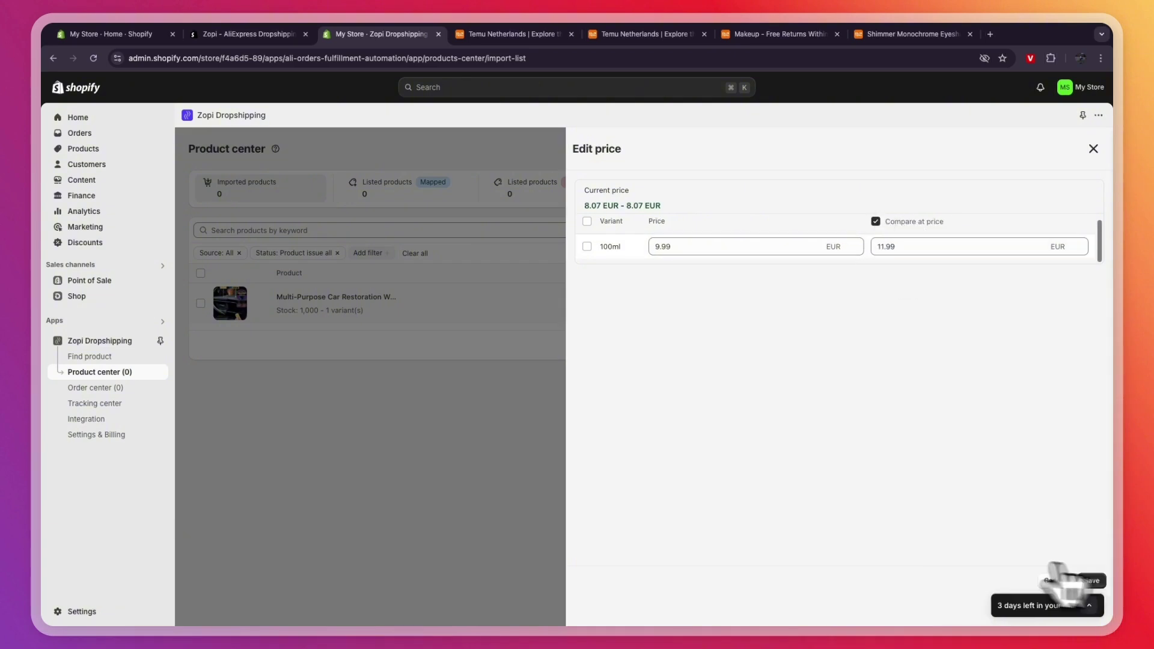
{"action": "left_click", "coordinate": [1105, 581]}
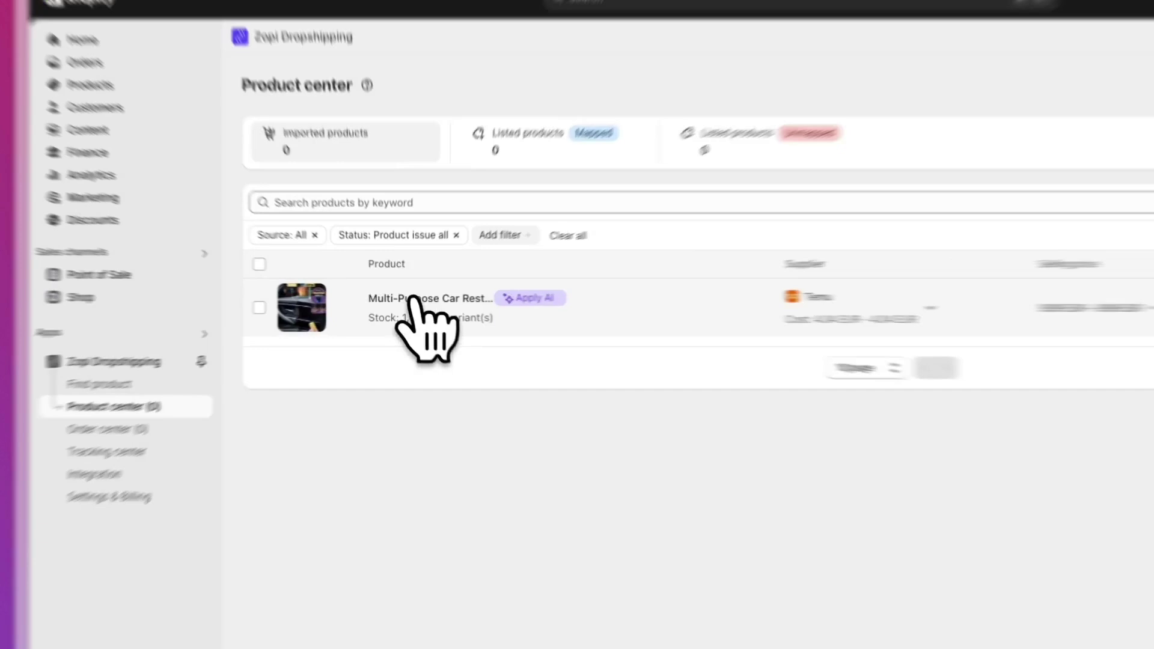
Step: Open the Multi-Purpose Car Restoration Wax product in the editor and review its title and full description with images
{"action": "left_click", "coordinate": [301, 297]}
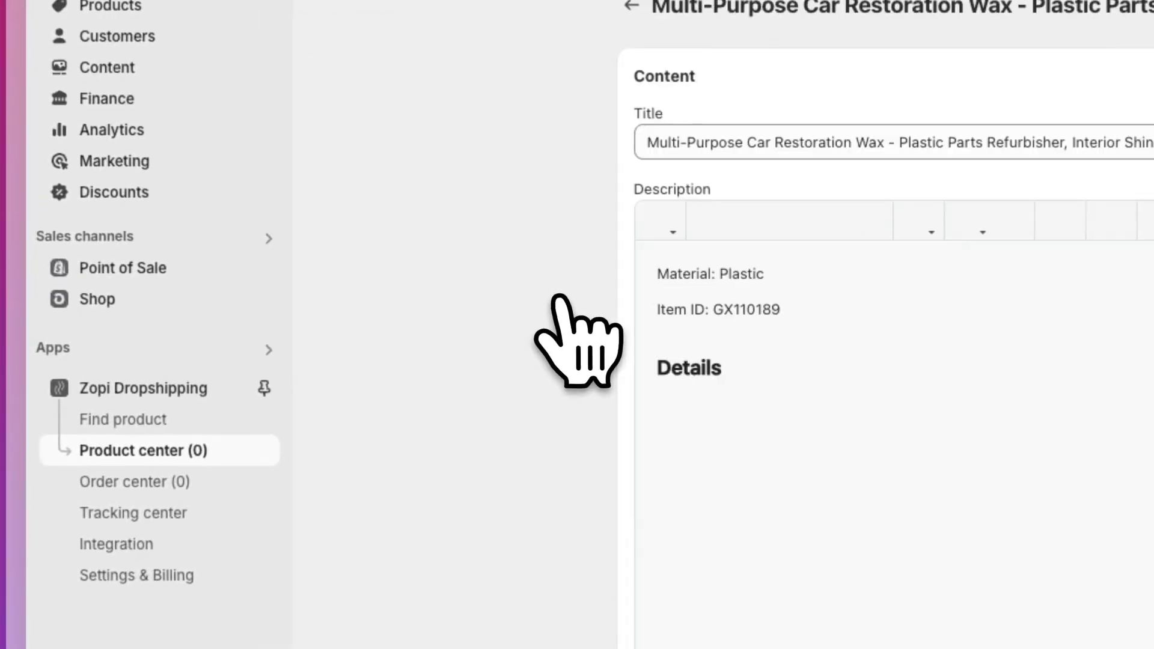
{"action": "left_click", "coordinate": [729, 142]}
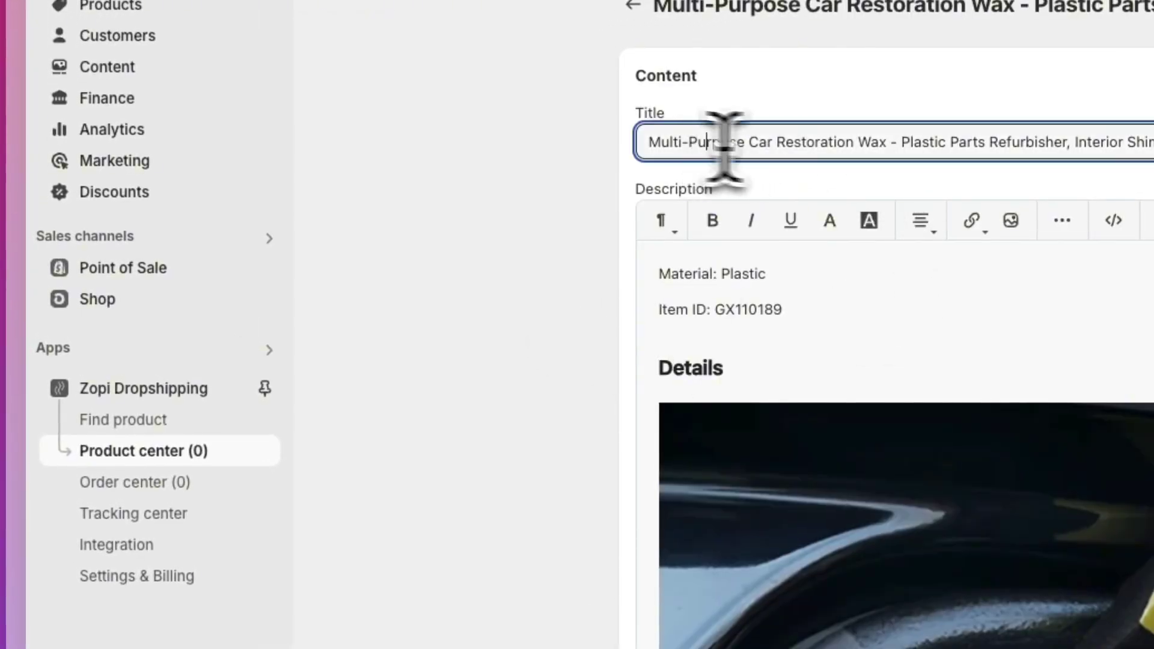
{"action": "scroll", "coordinate": [642, 385], "scroll_direction": "down", "scroll_amount": 10}
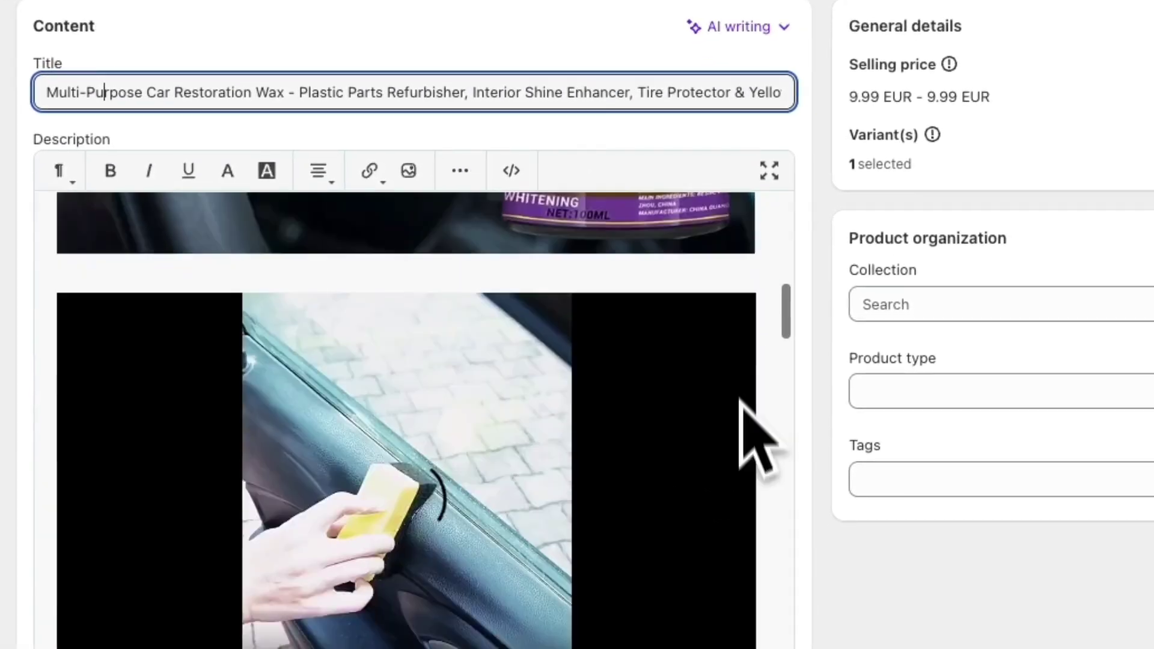
{"action": "scroll", "coordinate": [531, 363], "scroll_direction": "down", "scroll_amount": 10}
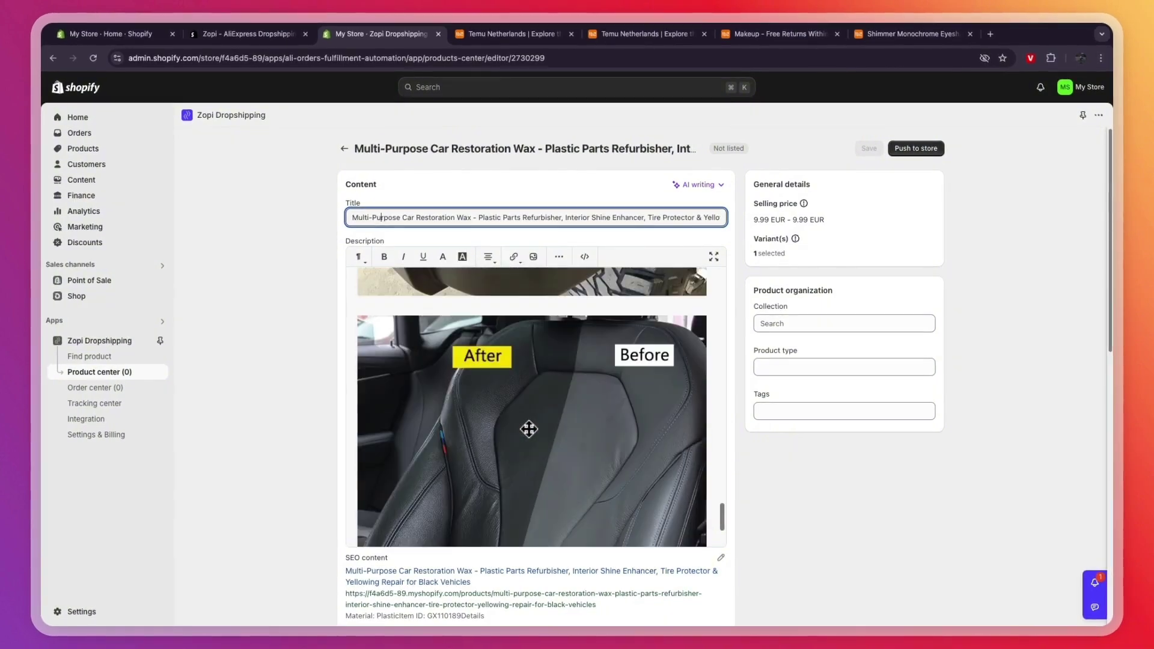
{"action": "scroll", "coordinate": [595, 379], "scroll_direction": "down", "scroll_amount": 5}
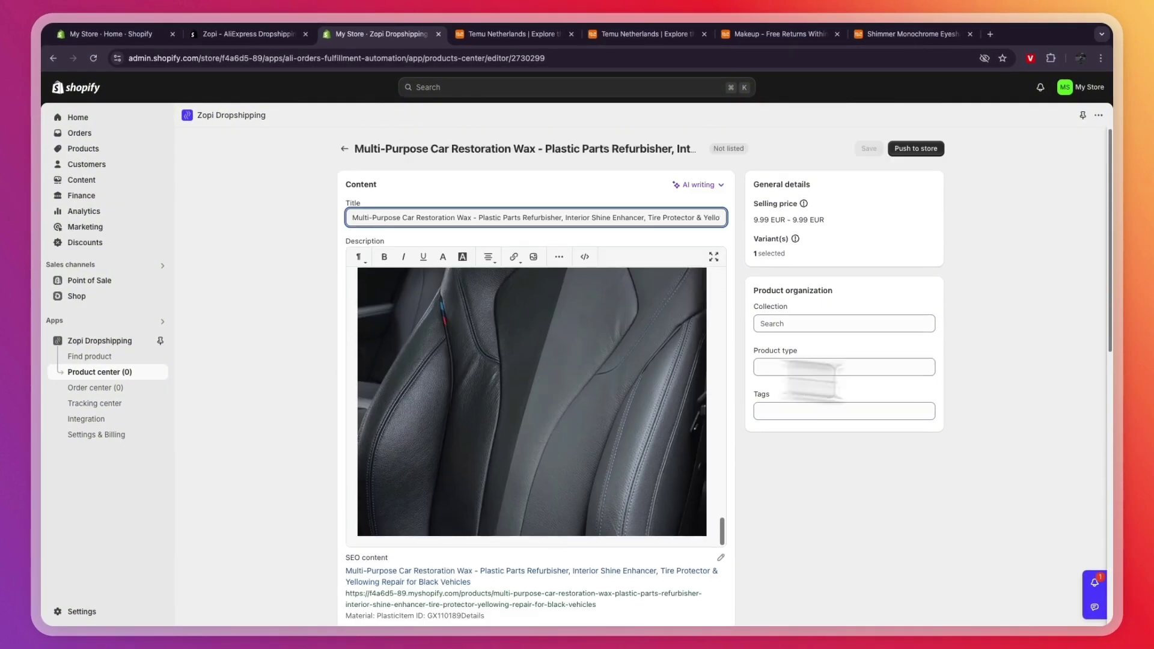
{"action": "scroll", "coordinate": [557, 398], "scroll_direction": "up", "scroll_amount": 10}
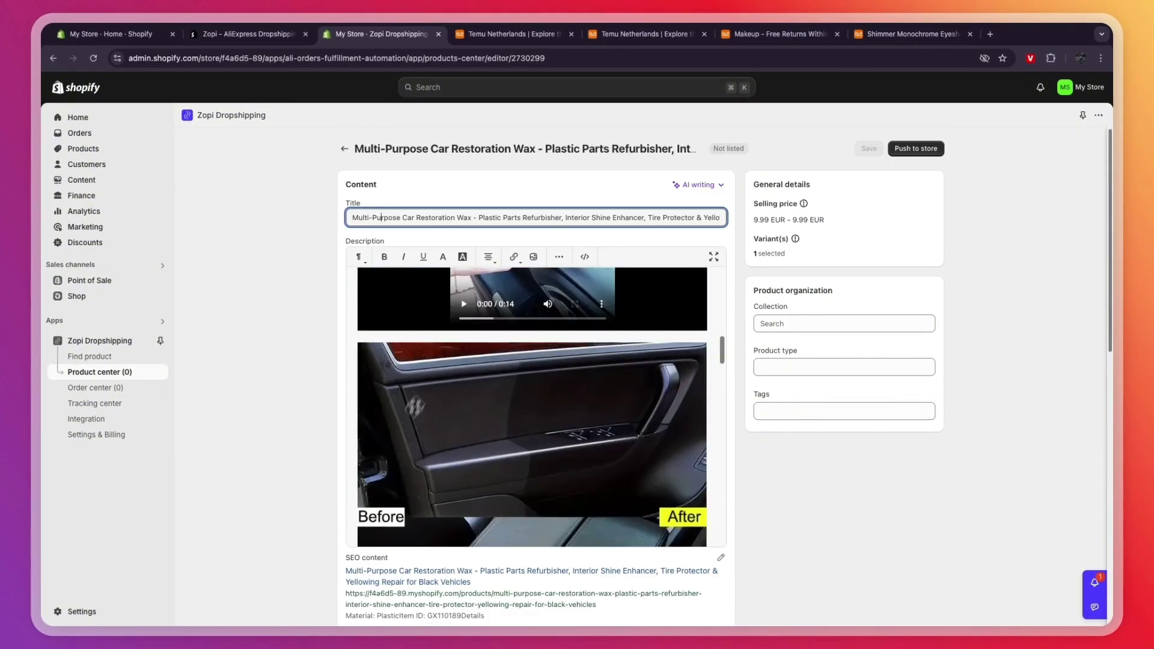
{"action": "scroll", "coordinate": [556, 398], "scroll_direction": "up", "scroll_amount": 2}
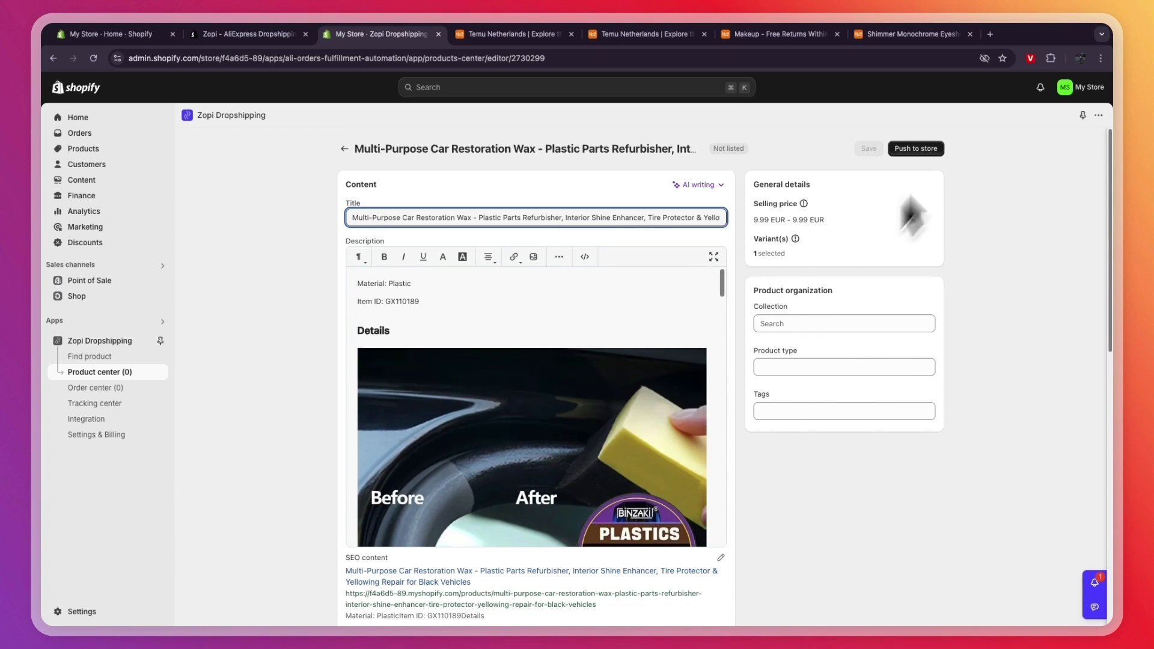
Step: Push the car restoration wax to the store as a published product with continued selling when out of stock turned off
{"action": "left_click", "coordinate": [928, 149]}
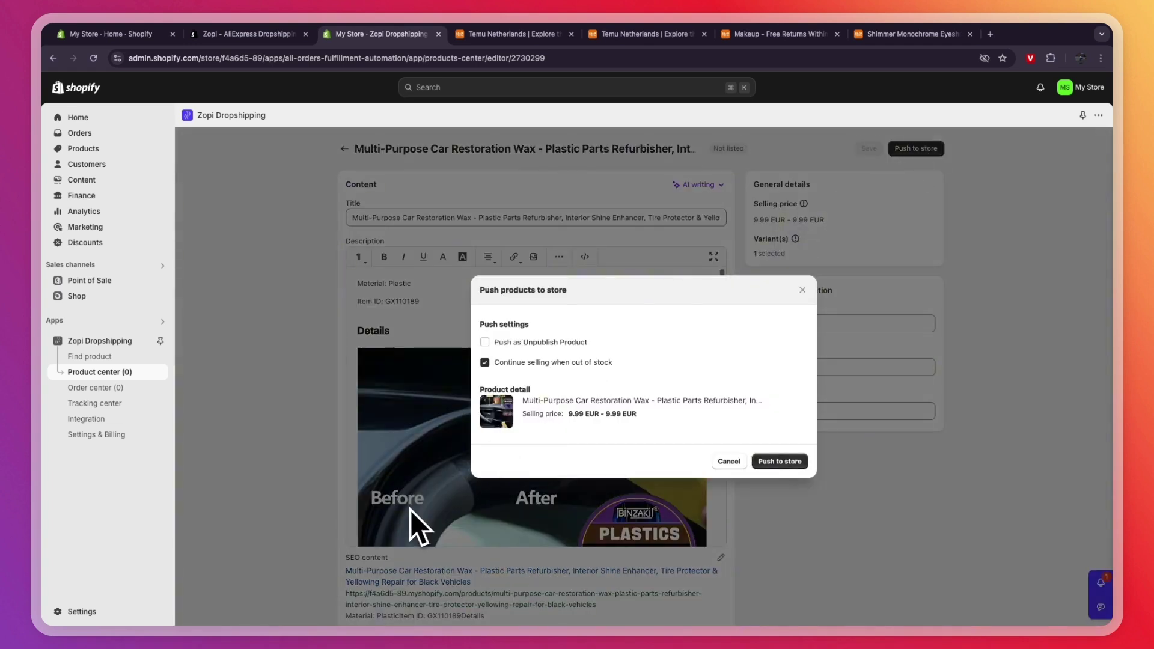
{"action": "left_click_drag", "start_coordinate": [492, 362], "coordinate": [612, 363]}
{"action": "left_click", "coordinate": [485, 363]}
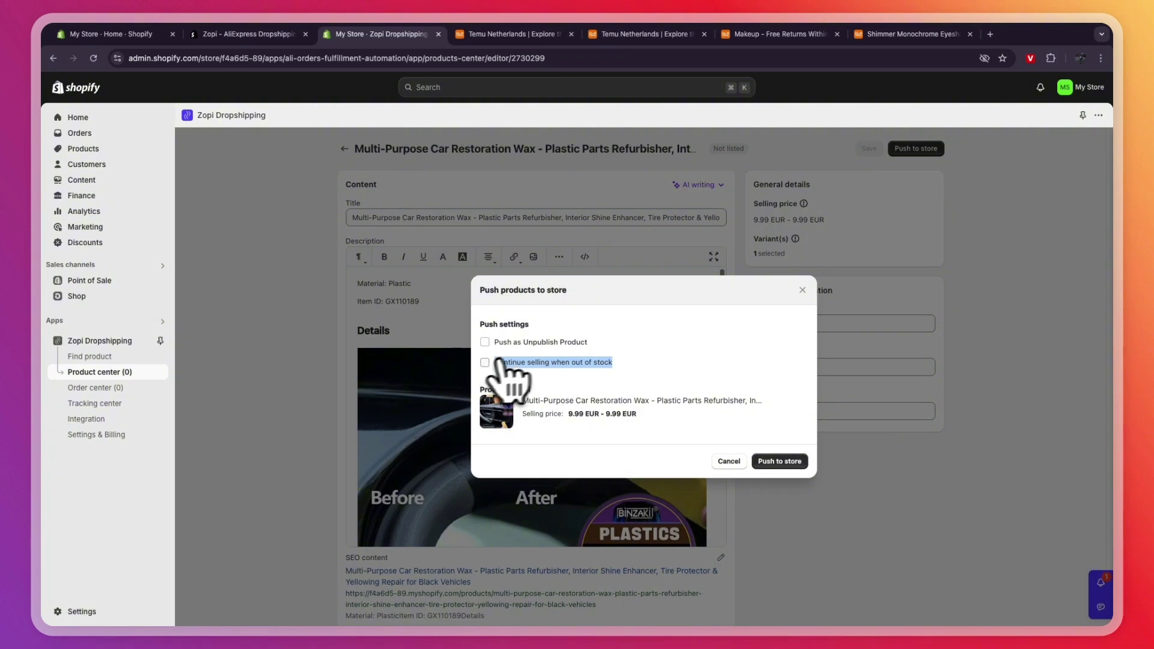
{"action": "left_click", "coordinate": [781, 462]}
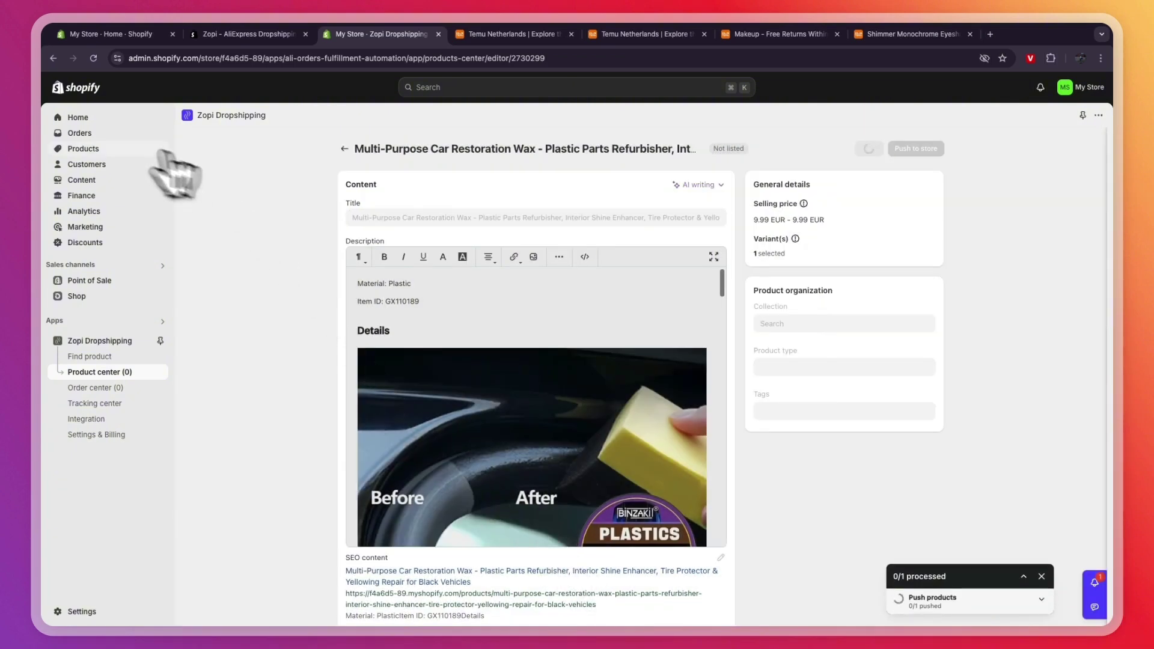
Step: Open the storefront preview of the Multi-Purpose Car Restoration Wax from Shopify's product list
{"action": "left_click", "coordinate": [96, 148]}
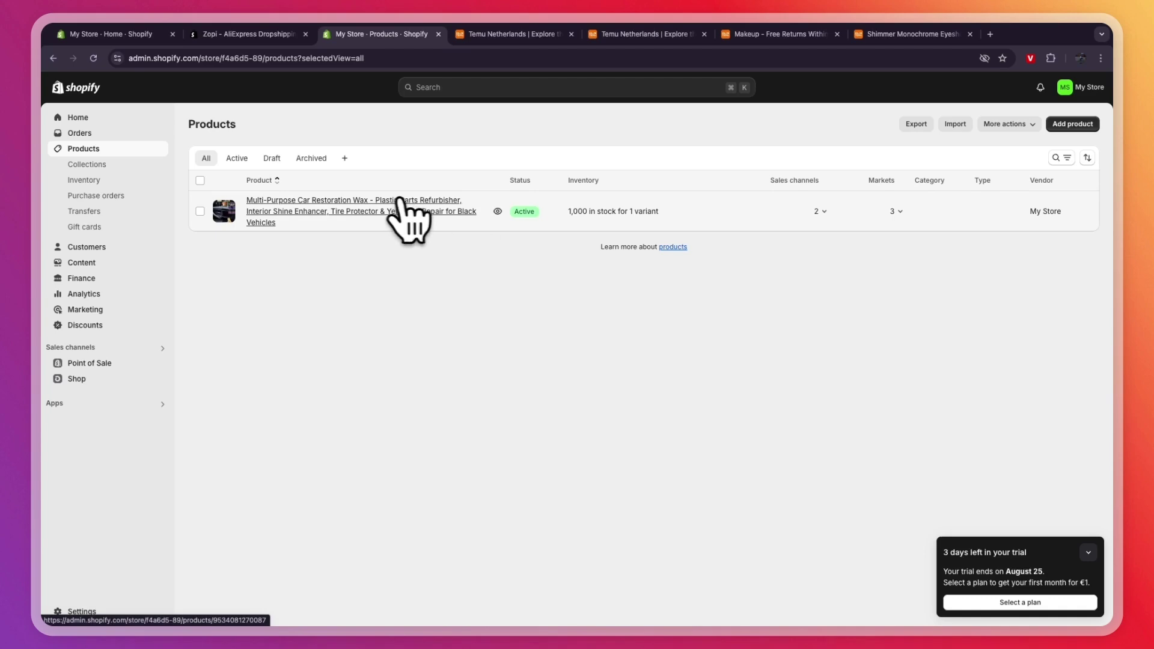
{"action": "left_click", "coordinate": [450, 204]}
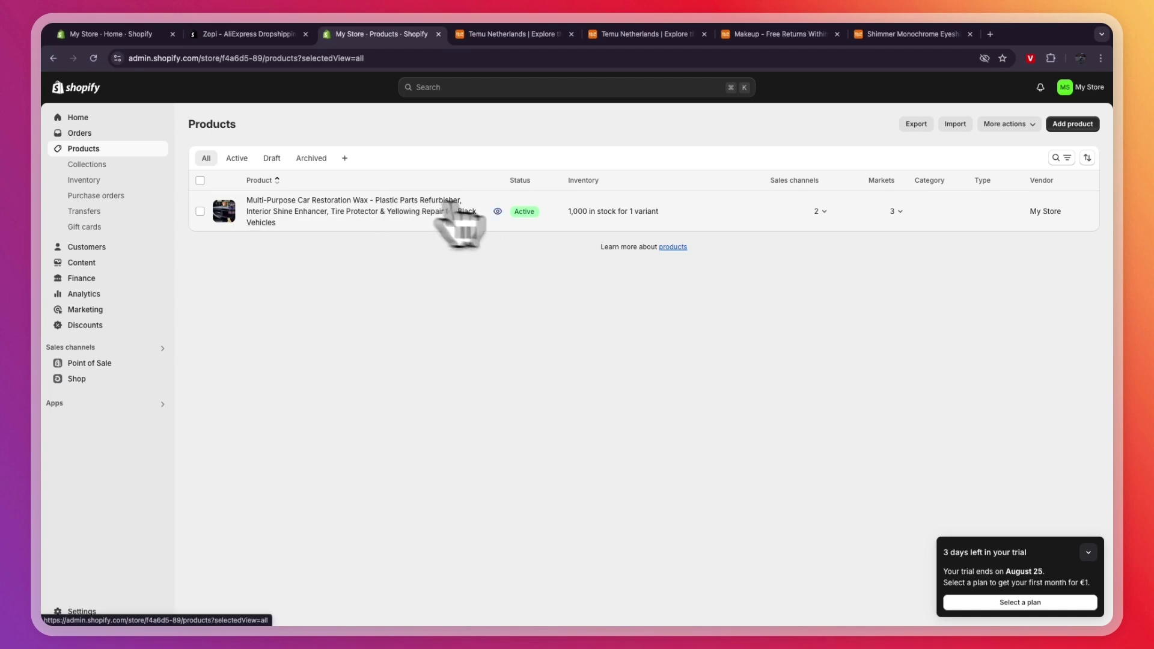
{"action": "left_click", "coordinate": [498, 211]}
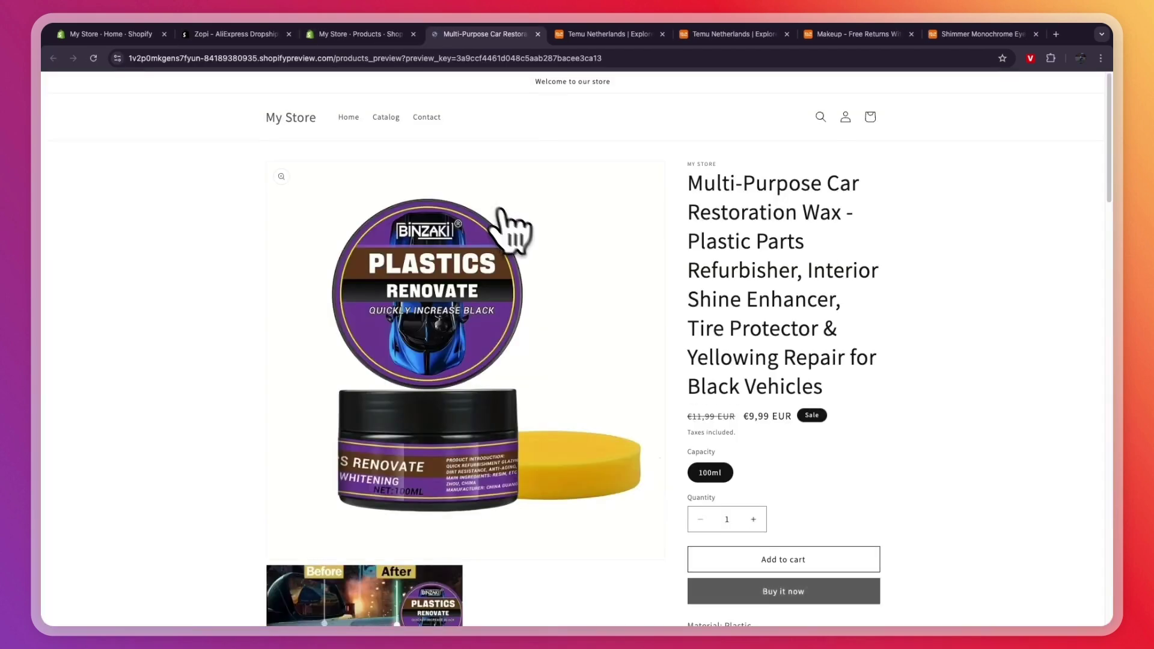
Step: Examine the previewed product page, including its description images, sale price and purchase options
{"action": "scroll", "coordinate": [508, 226], "scroll_direction": "down", "scroll_amount": 3}
{"action": "scroll", "coordinate": [478, 415], "scroll_direction": "down", "scroll_amount": 10}
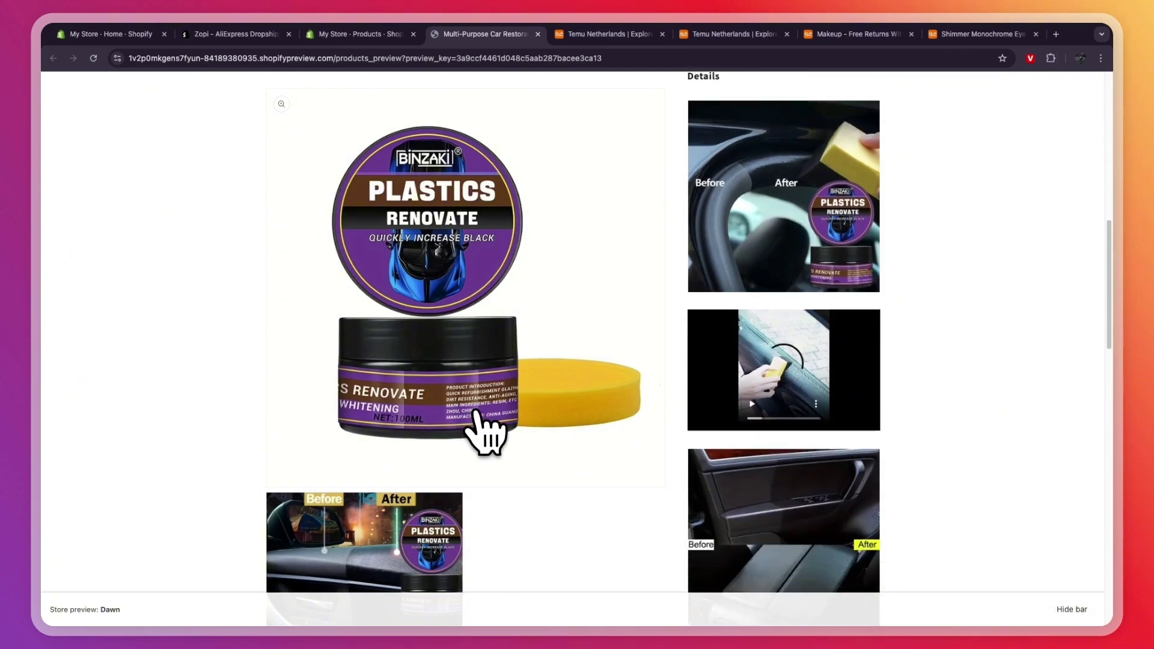
{"action": "scroll", "coordinate": [487, 433], "scroll_direction": "down", "scroll_amount": 6}
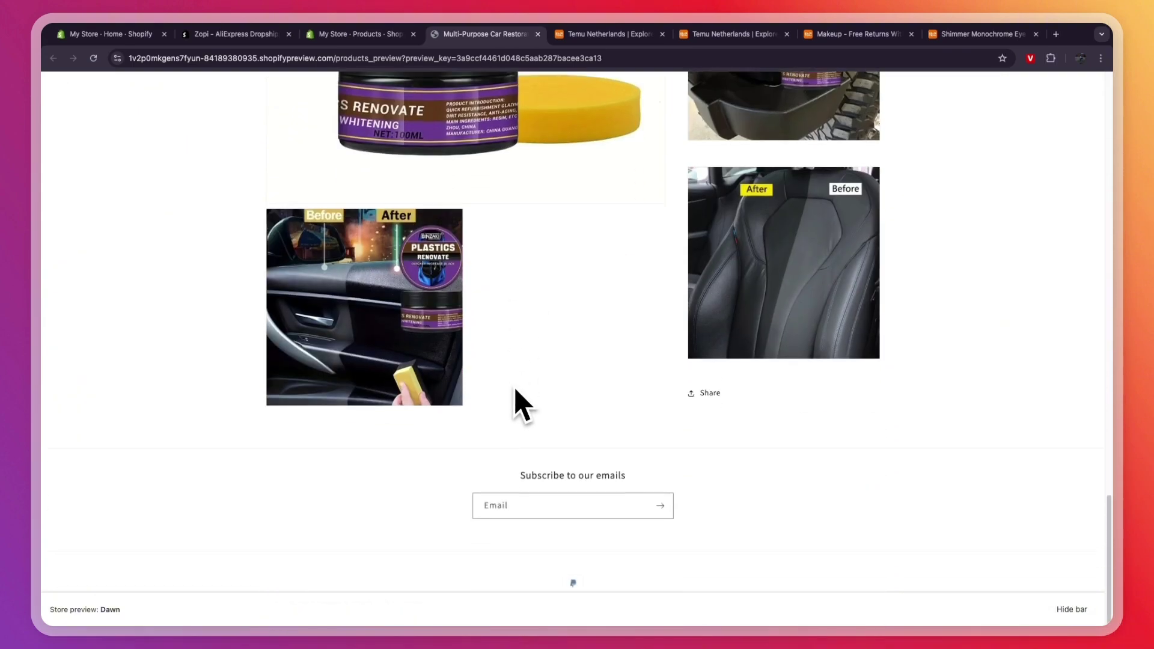
{"action": "scroll", "coordinate": [712, 421], "scroll_direction": "up", "scroll_amount": 6}
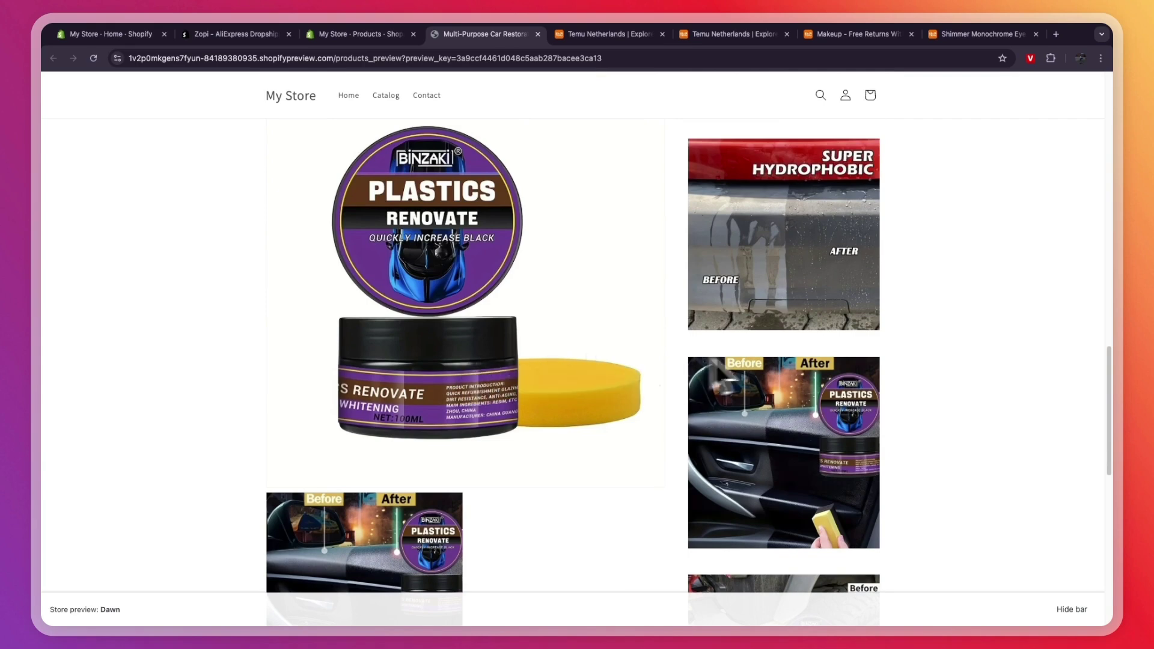
{"action": "scroll", "coordinate": [806, 496], "scroll_direction": "up", "scroll_amount": 5}
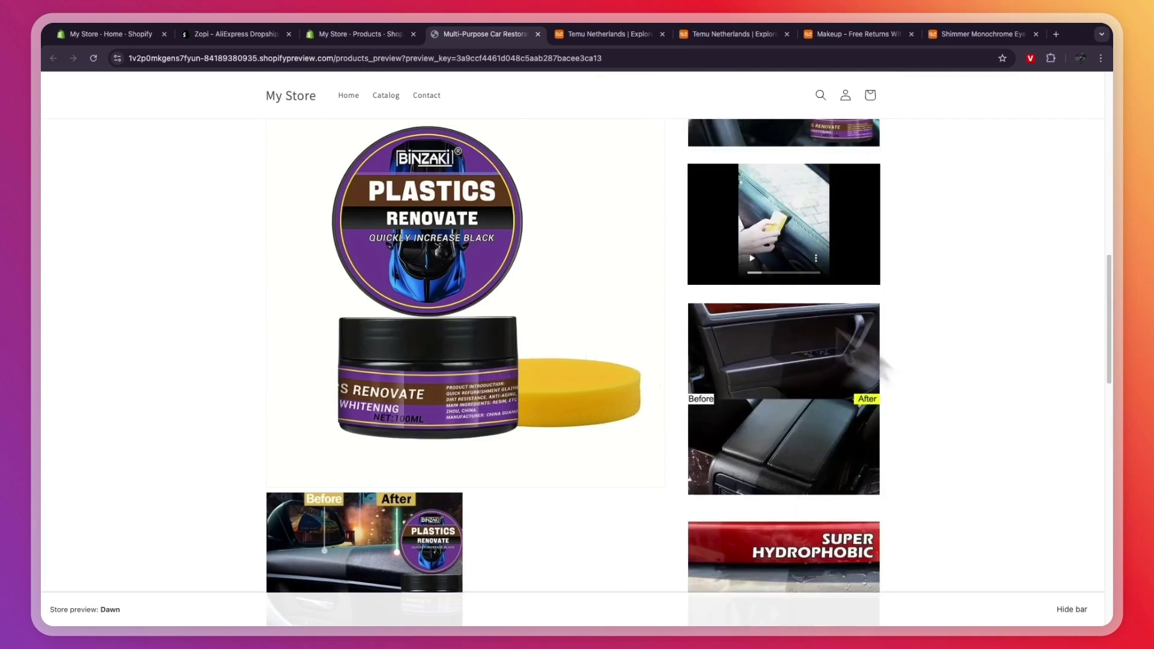
{"action": "scroll", "coordinate": [661, 529], "scroll_direction": "up", "scroll_amount": 4}
{"action": "scroll", "coordinate": [676, 503], "scroll_direction": "down", "scroll_amount": 2}
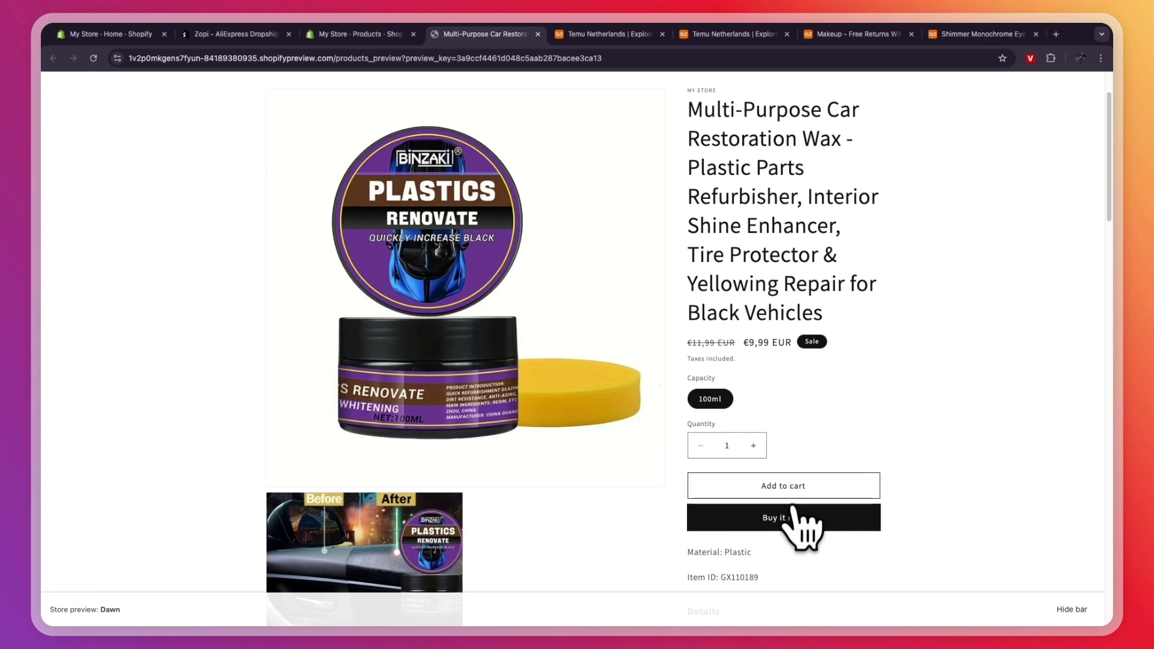
{"action": "scroll", "coordinate": [800, 532], "scroll_direction": "up", "scroll_amount": 2}
Step: Return to the Shopify admin, search for "zopi", open the Zopi app and show its order center
{"action": "left_click", "coordinate": [346, 35]}
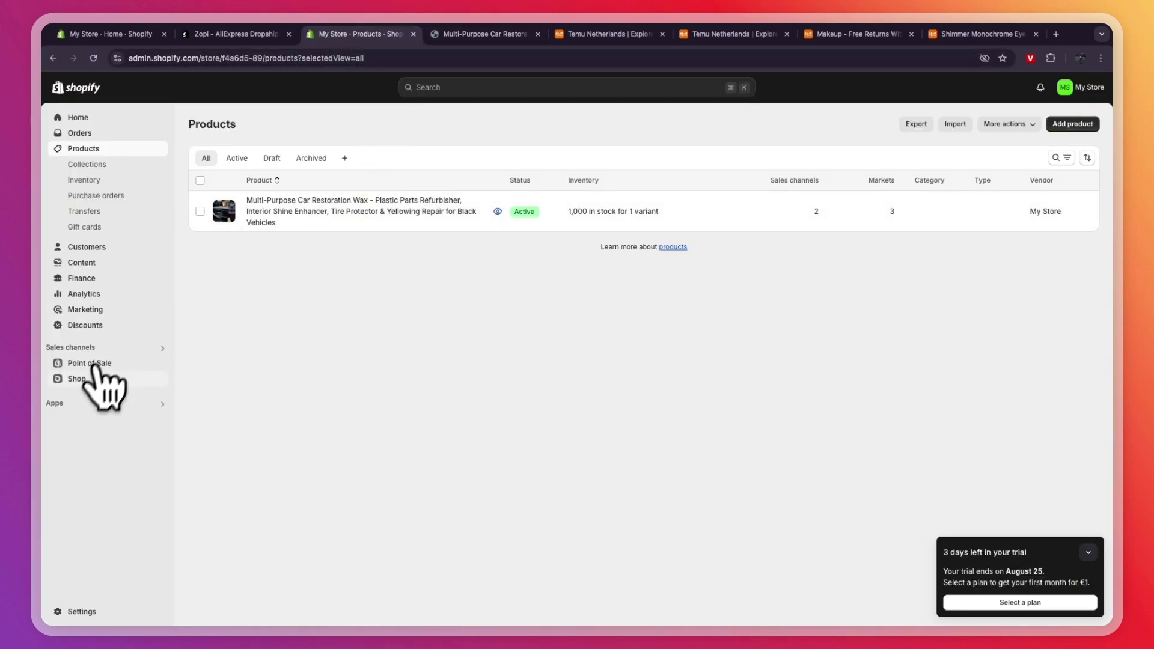
{"action": "key", "text": "super+k"}
{"action": "type", "text": "zopi"}
{"action": "left_click", "coordinate": [499, 128]}
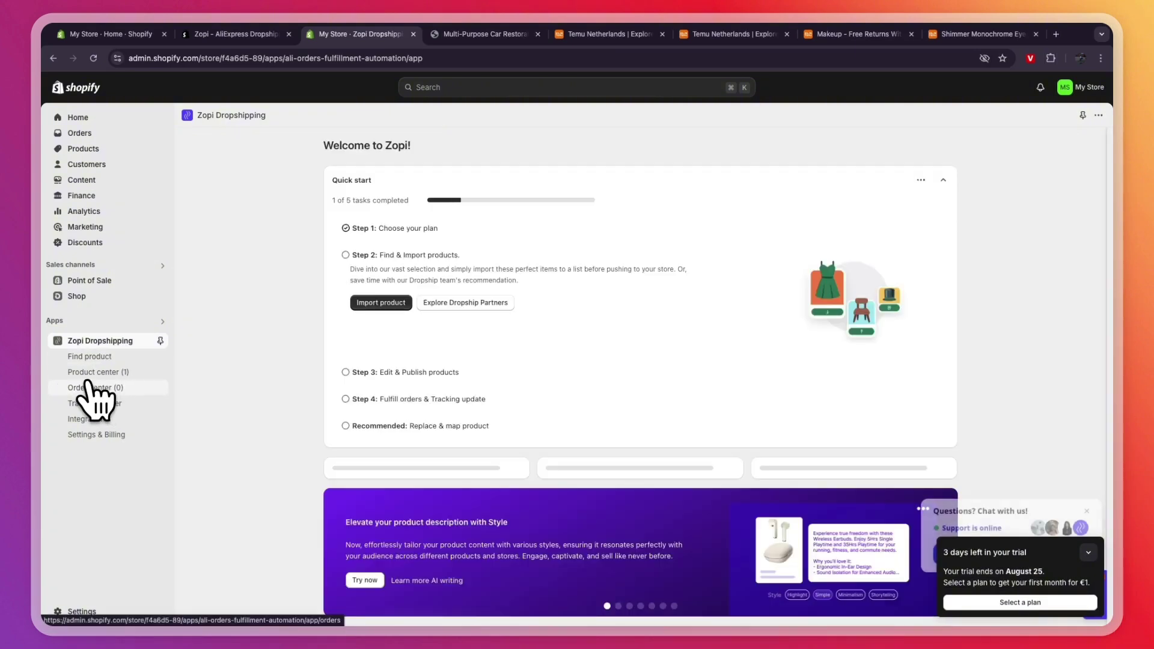
{"action": "left_click", "coordinate": [90, 387]}
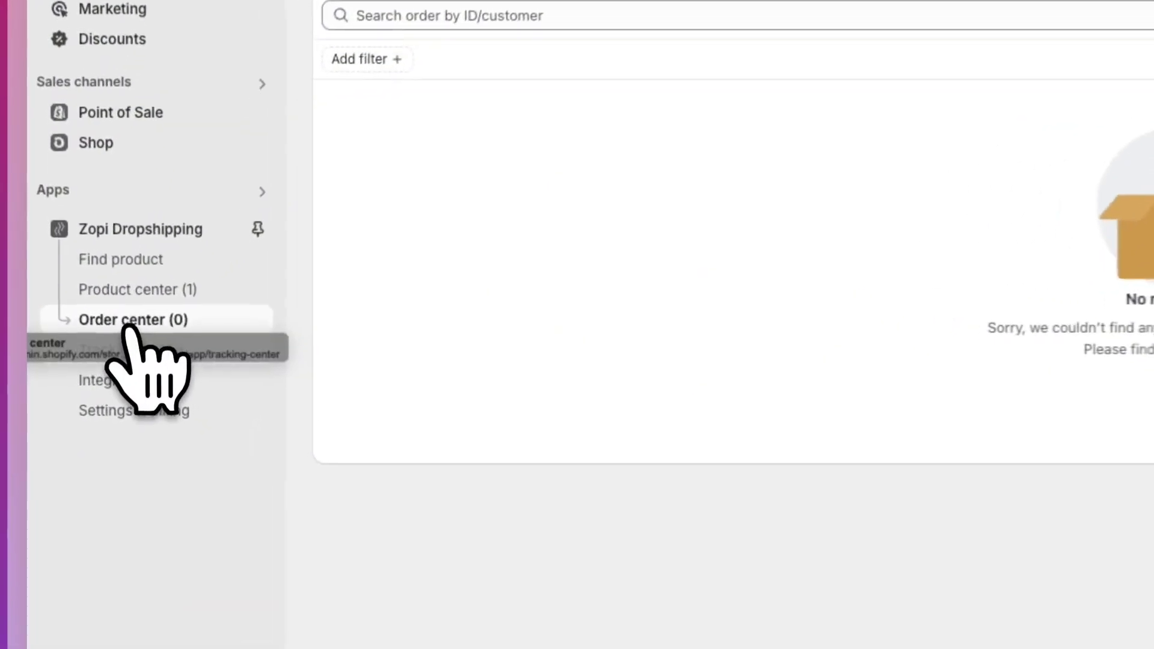
Step: Check Zopi's tracking center, open the plan upgrade options and examine the Starter plan's imported product limit
{"action": "left_click", "coordinate": [117, 343]}
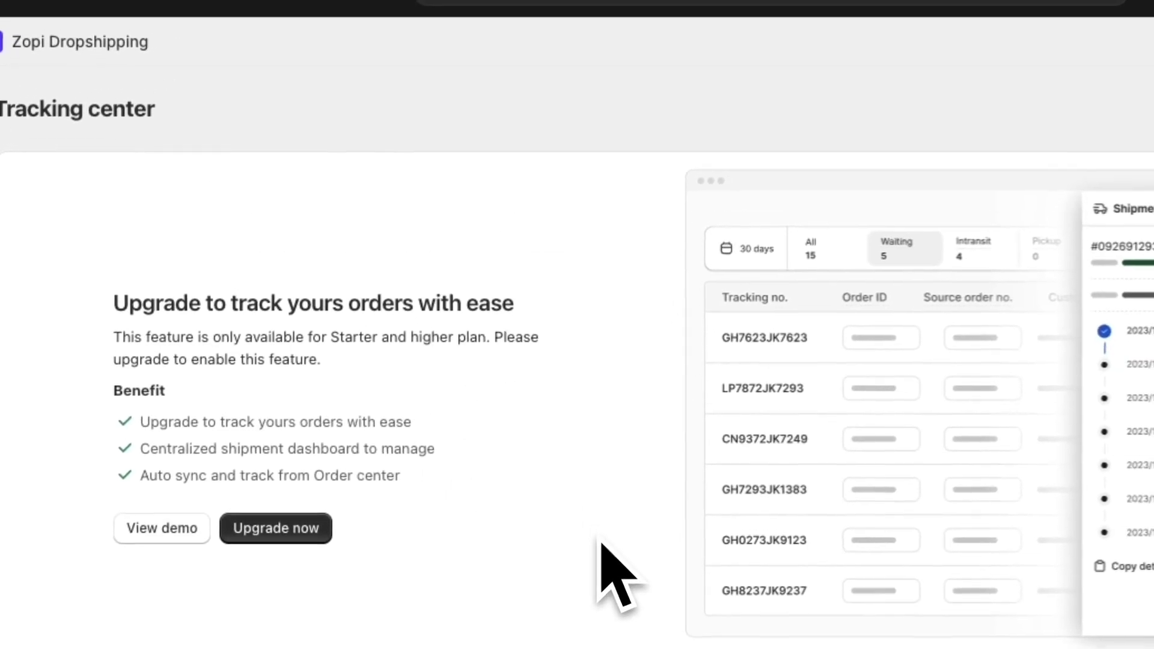
{"action": "left_click", "coordinate": [276, 528]}
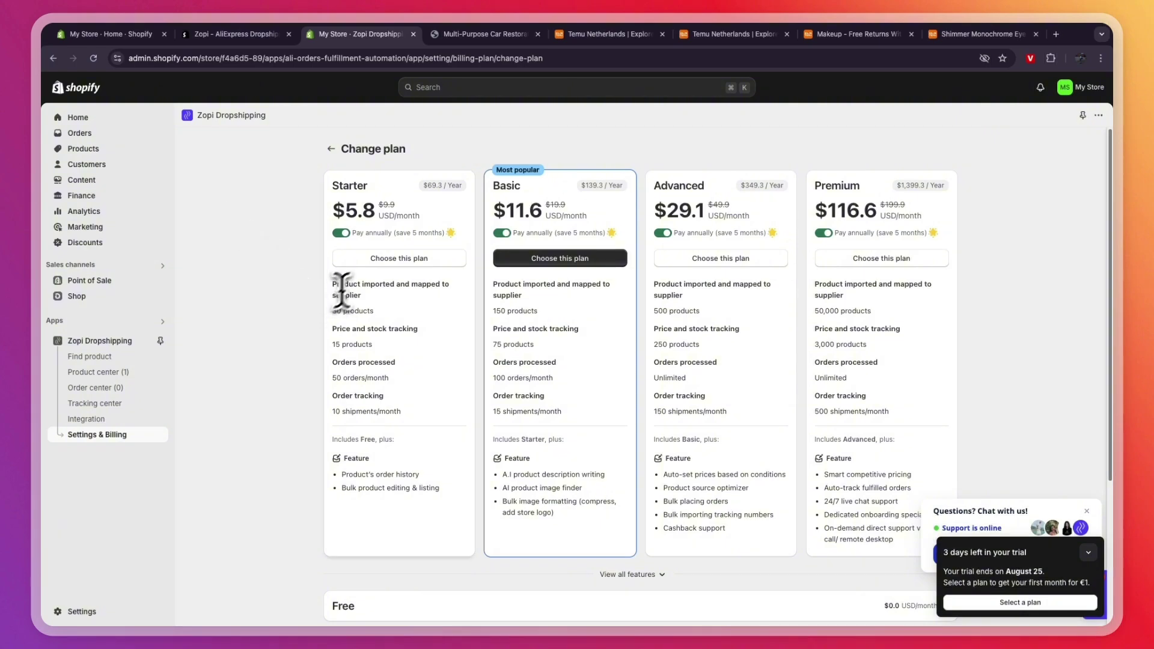
{"action": "triple_click", "coordinate": [336, 310]}
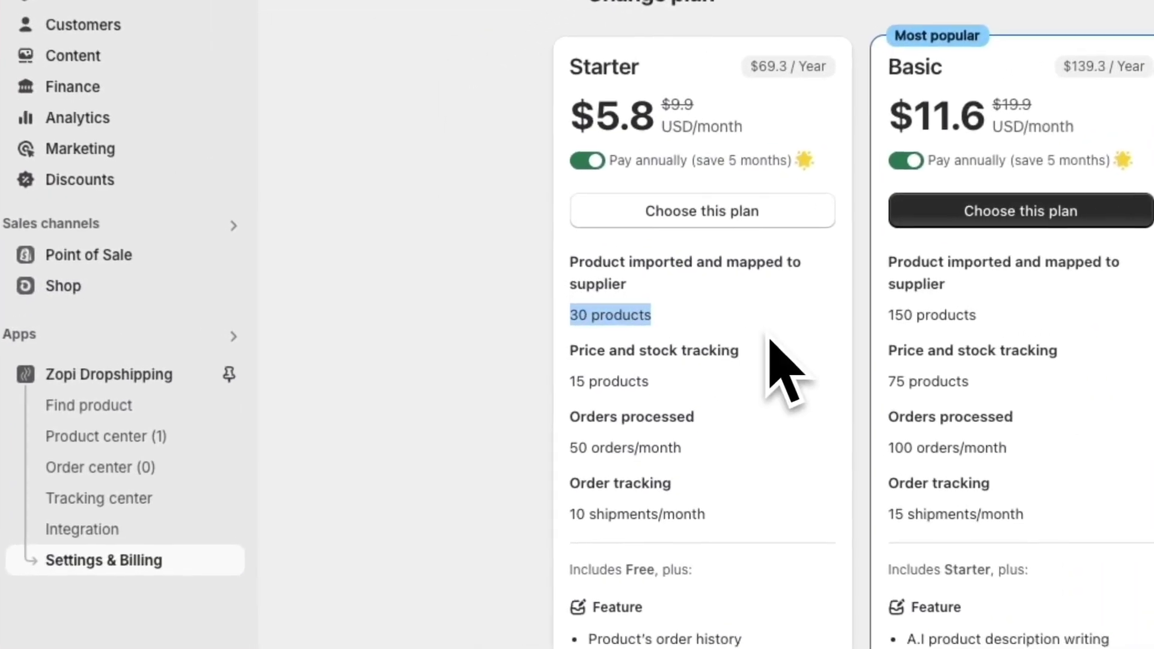